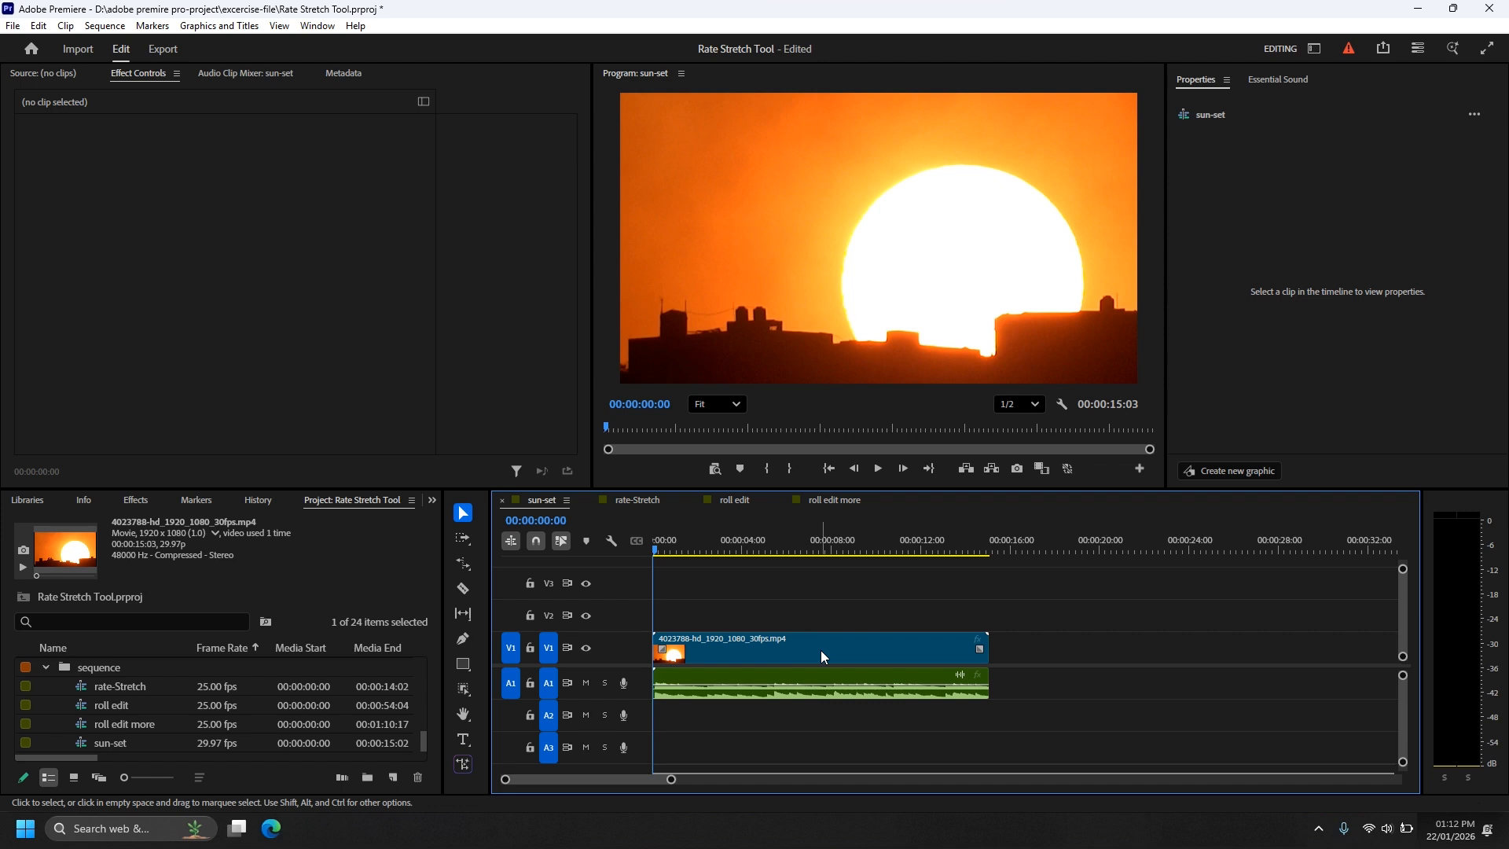
Step: Check the sunset clip's speed and duration settings, play it at its original speed, and return to the sequence start
right_click(823, 656)
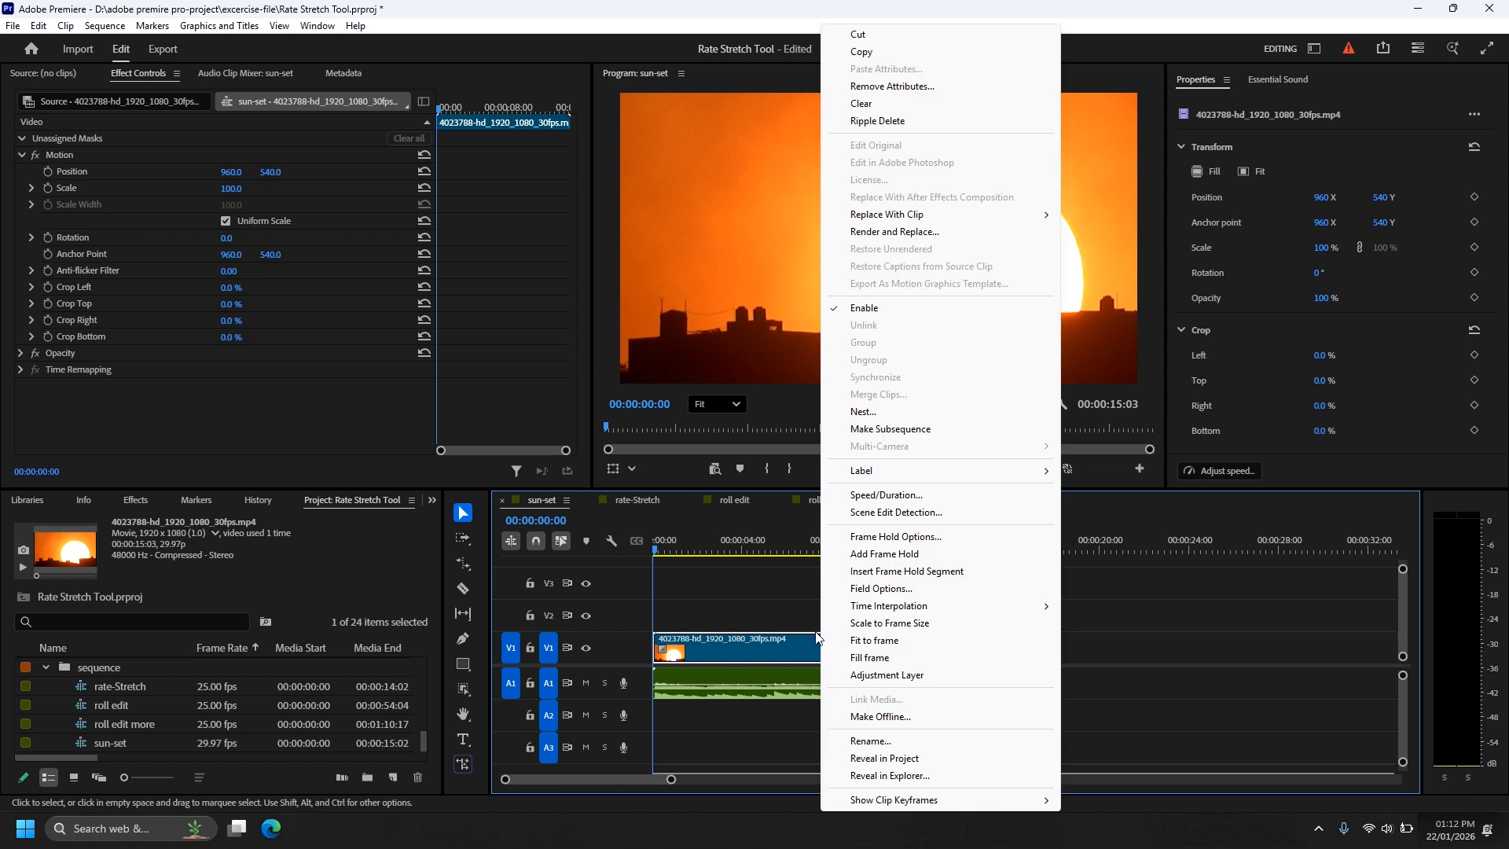
click(899, 500)
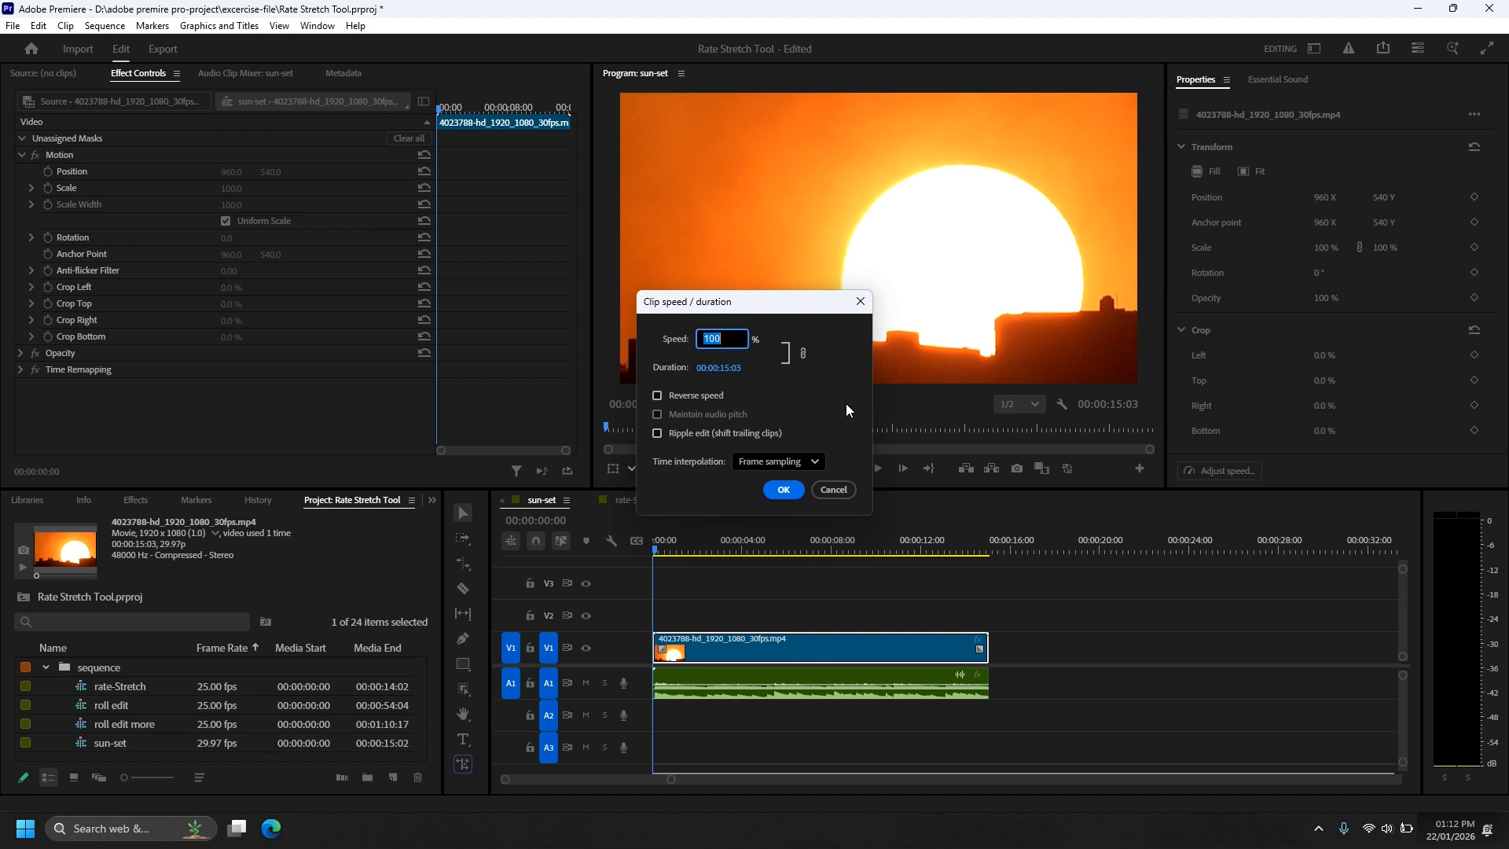
click(860, 301)
key(space)
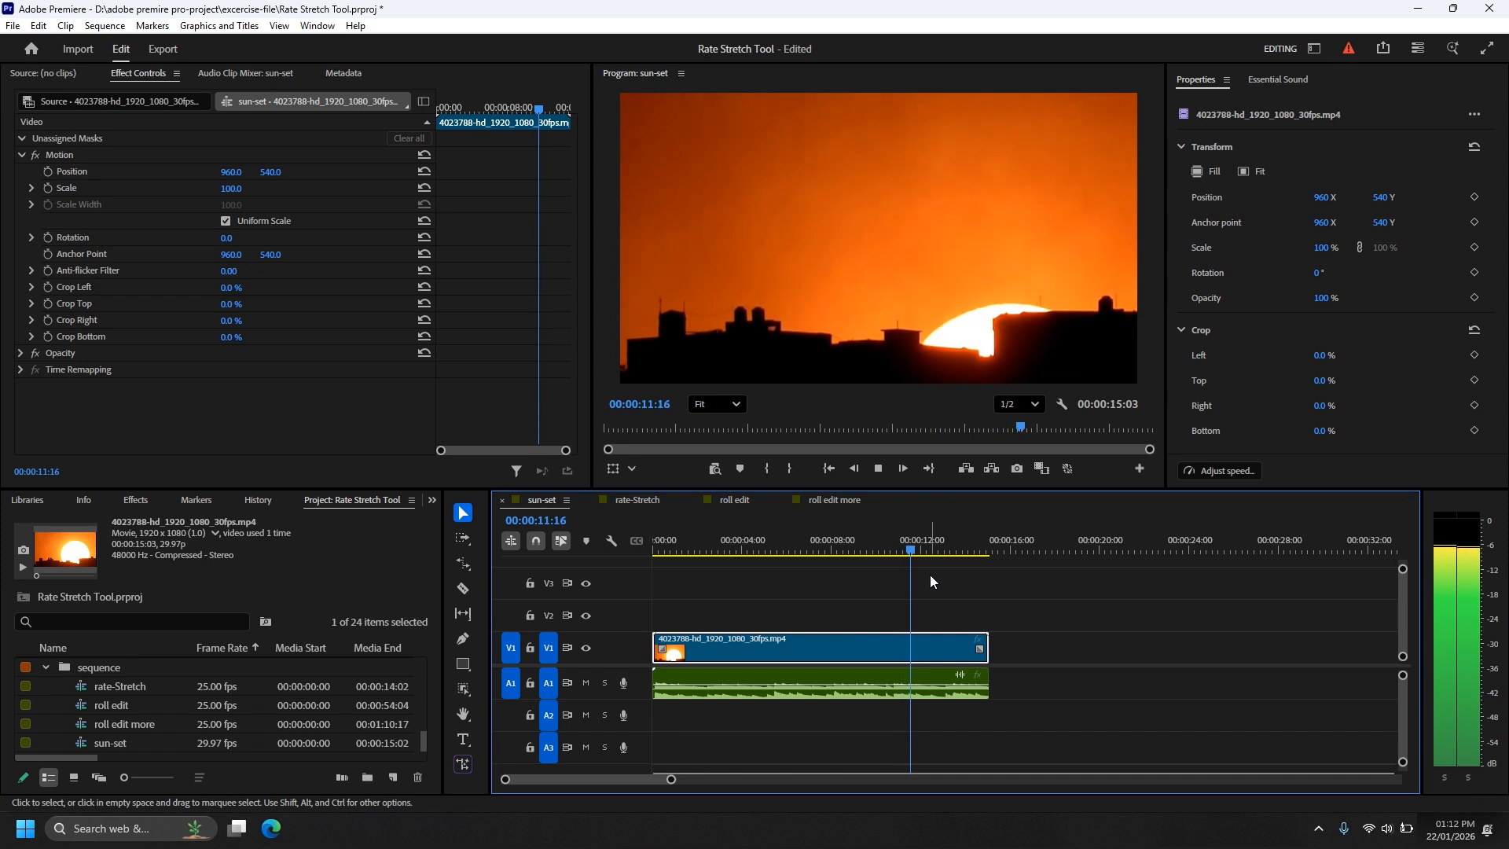
key(space)
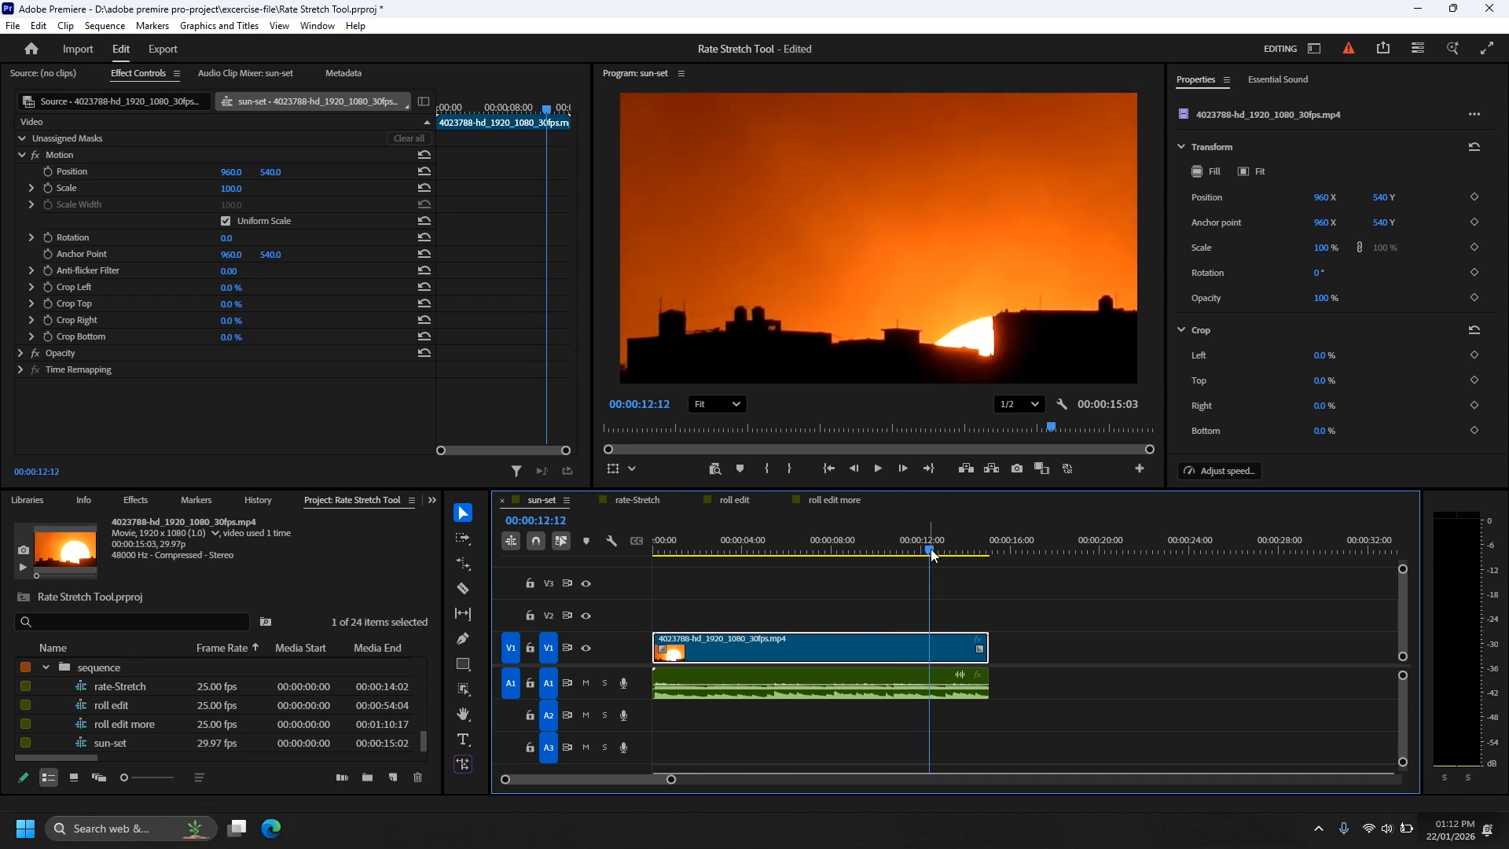
key(Home)
Step: Set the sunset clip's speed to about 200% in the Speed/Duration settings
right_click(809, 660)
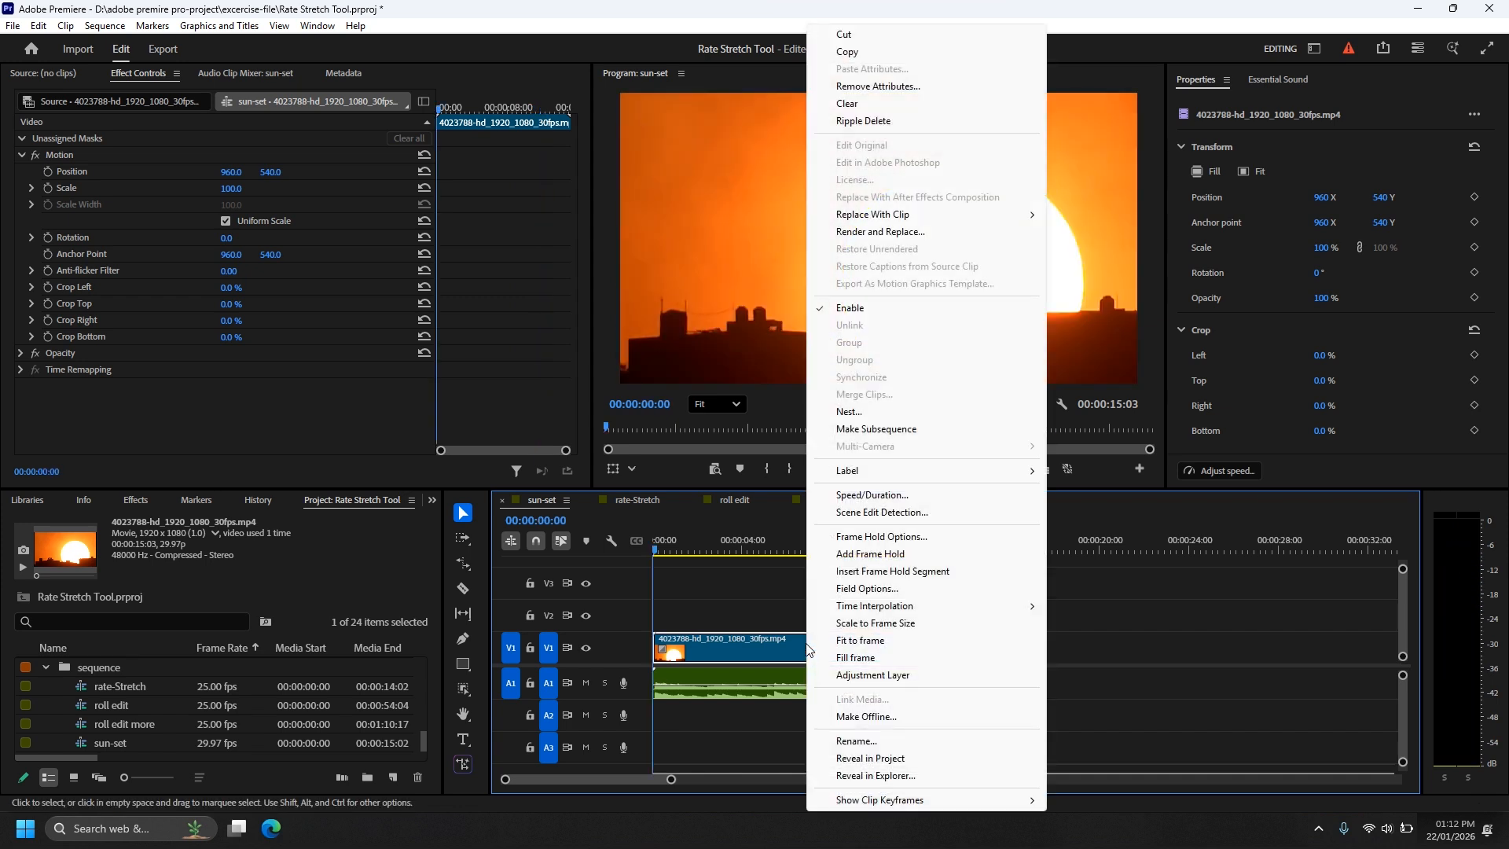
click(914, 496)
drag(738, 308, 809, 360)
click(803, 389)
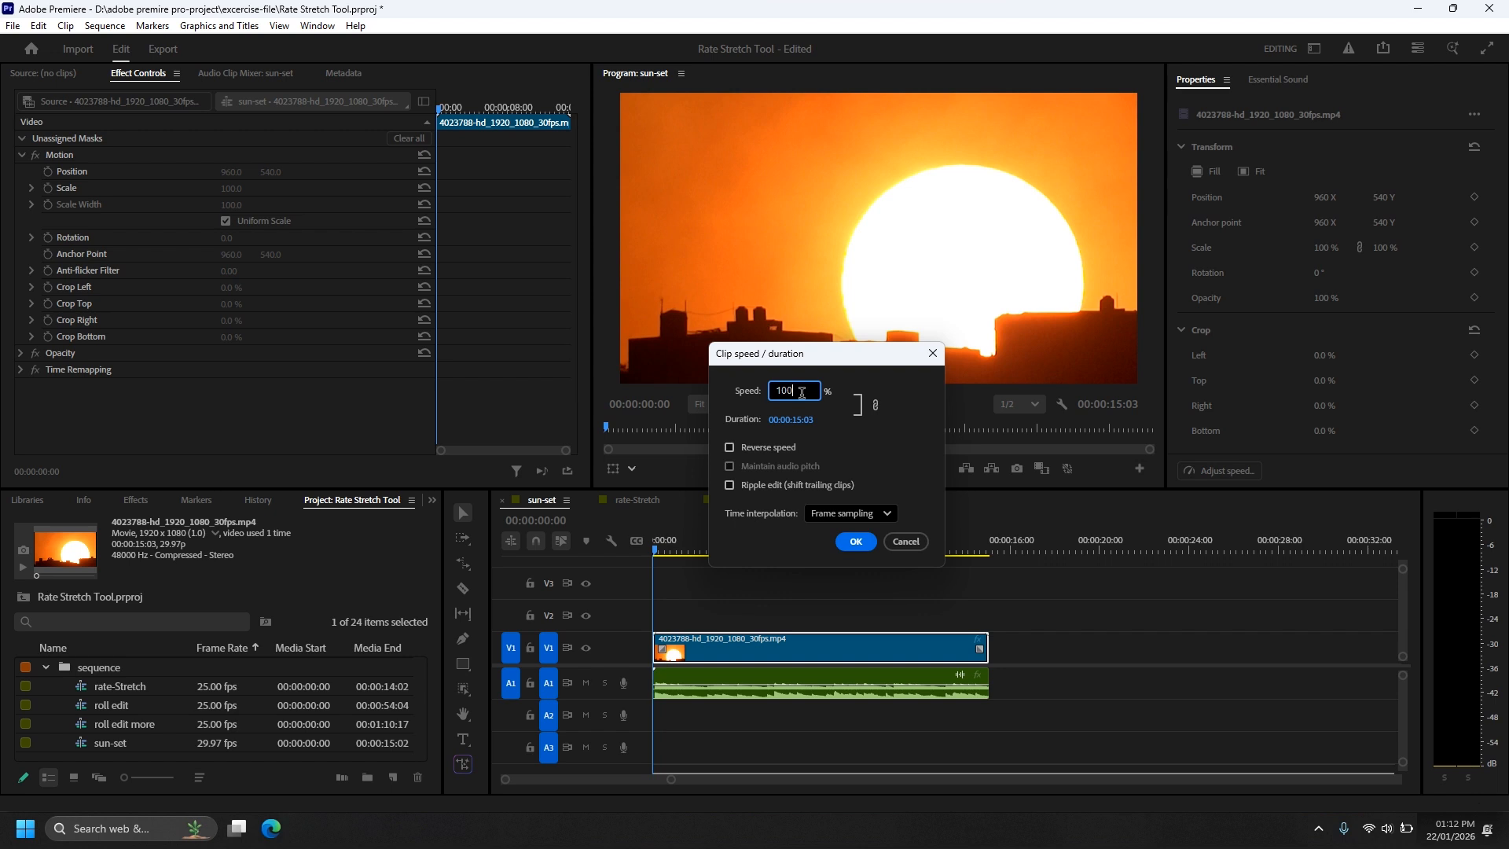
drag(782, 389, 771, 390)
click(860, 542)
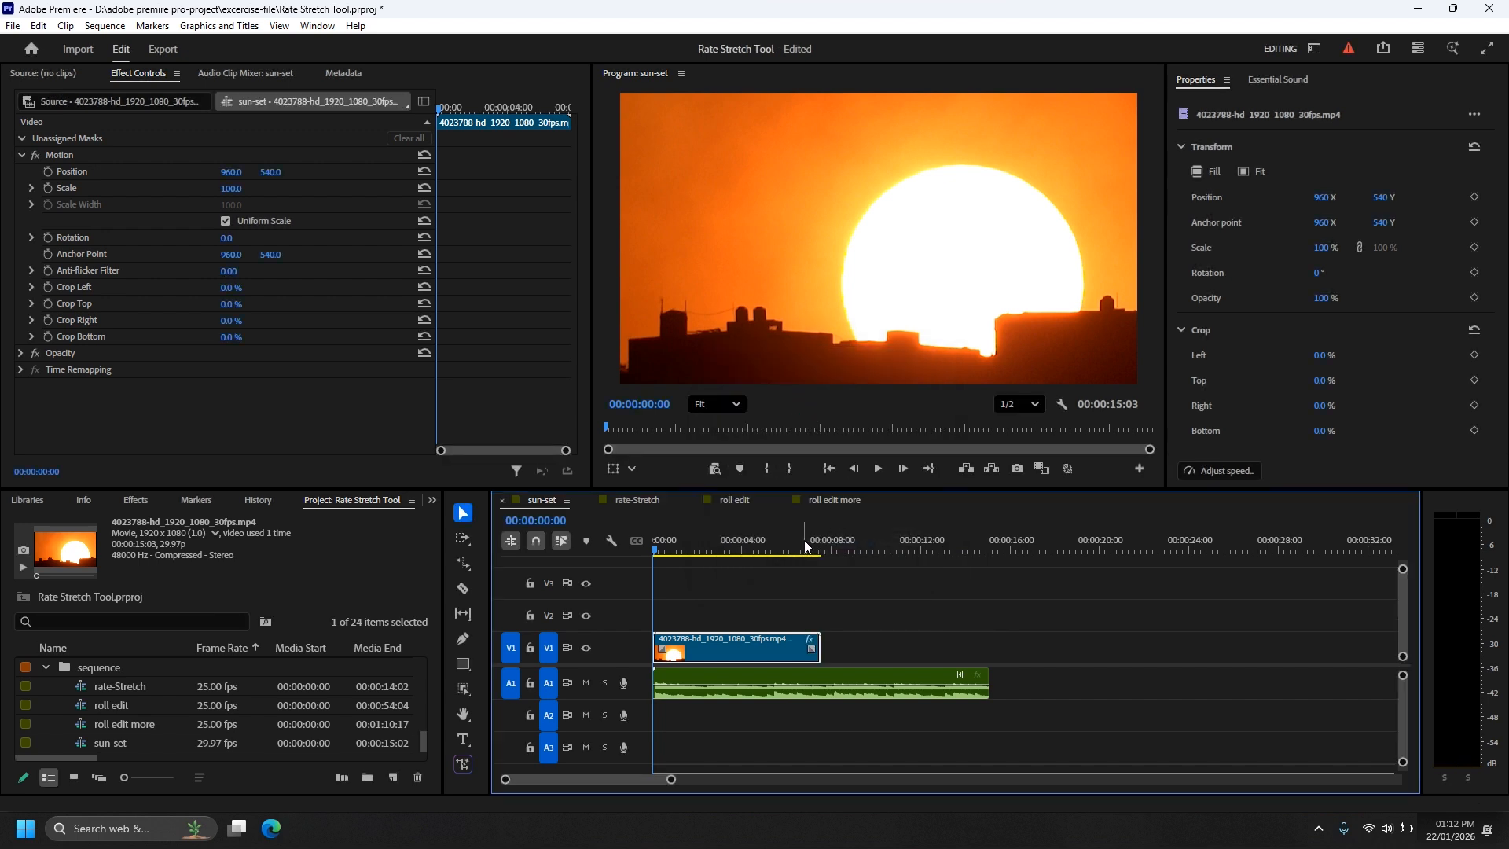
Step: Play back the sunset clip to review its increased speed
key(space)
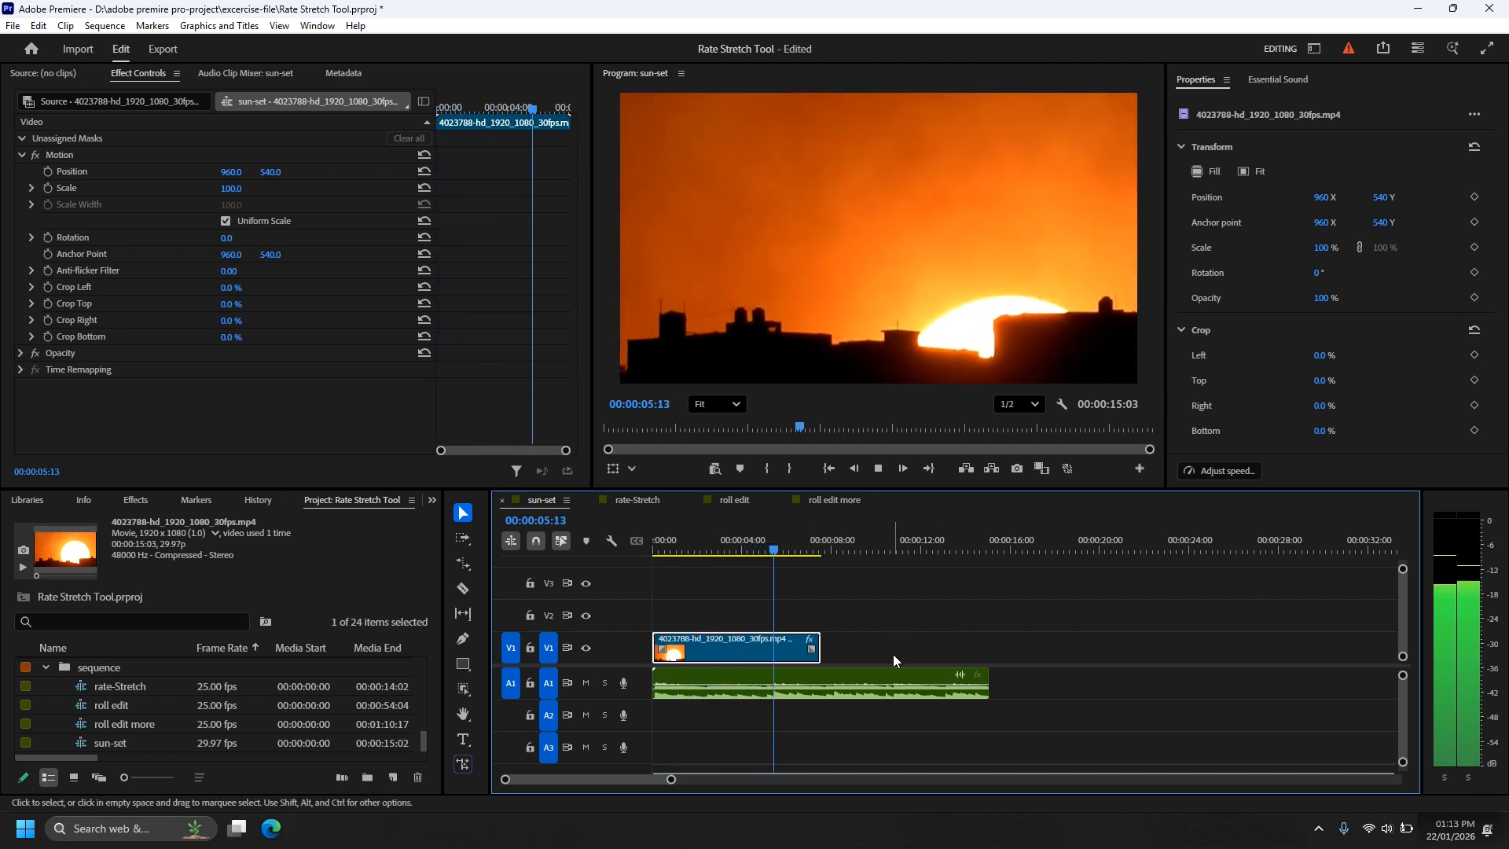
key(space)
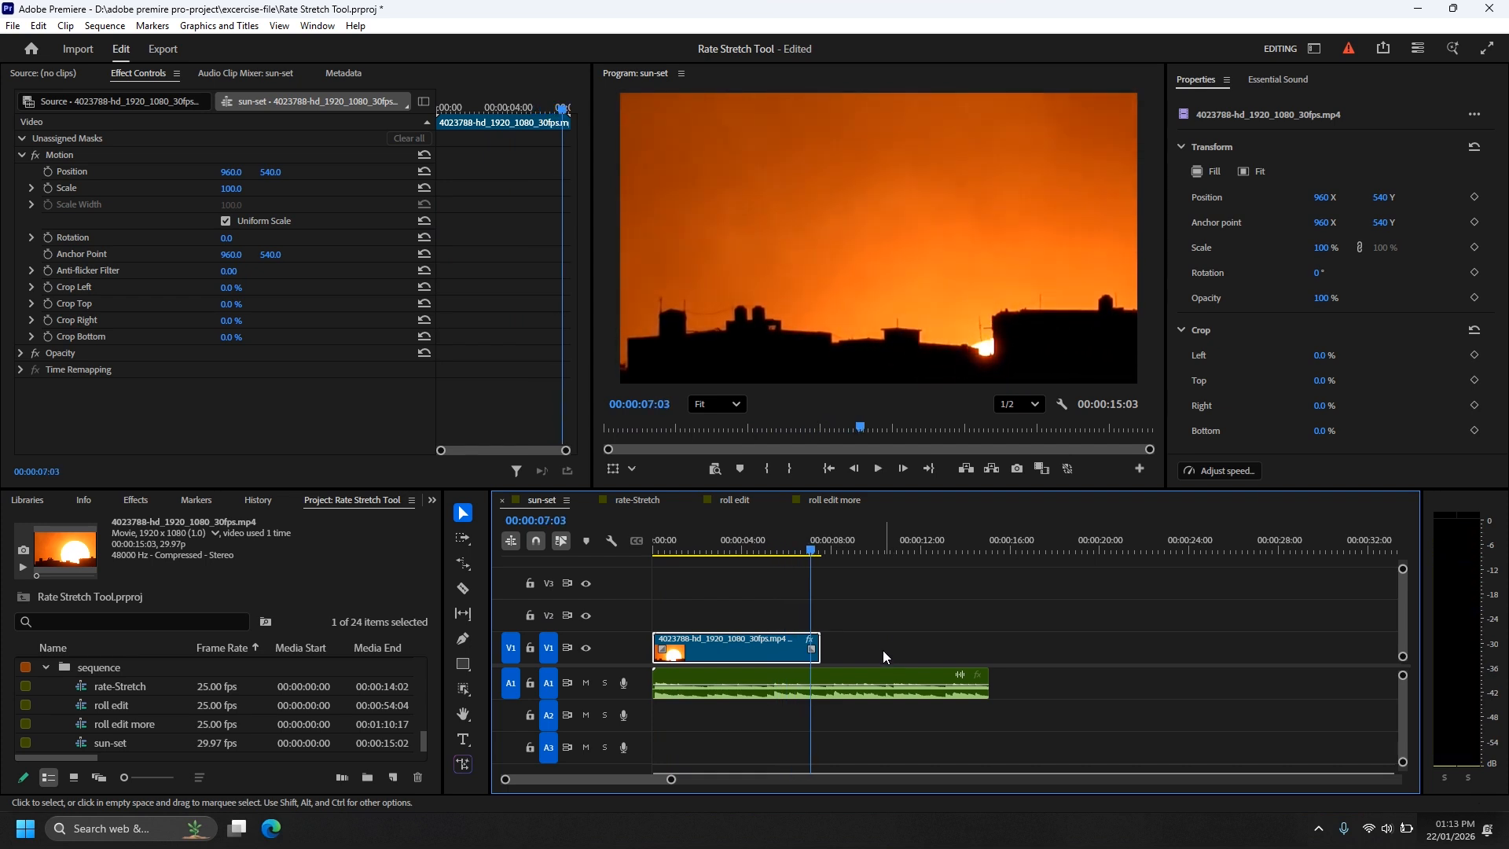
click(877, 649)
Step: Set the sunset clip's duration to 00:00:04:00 in the Speed/Duration settings
click(738, 650)
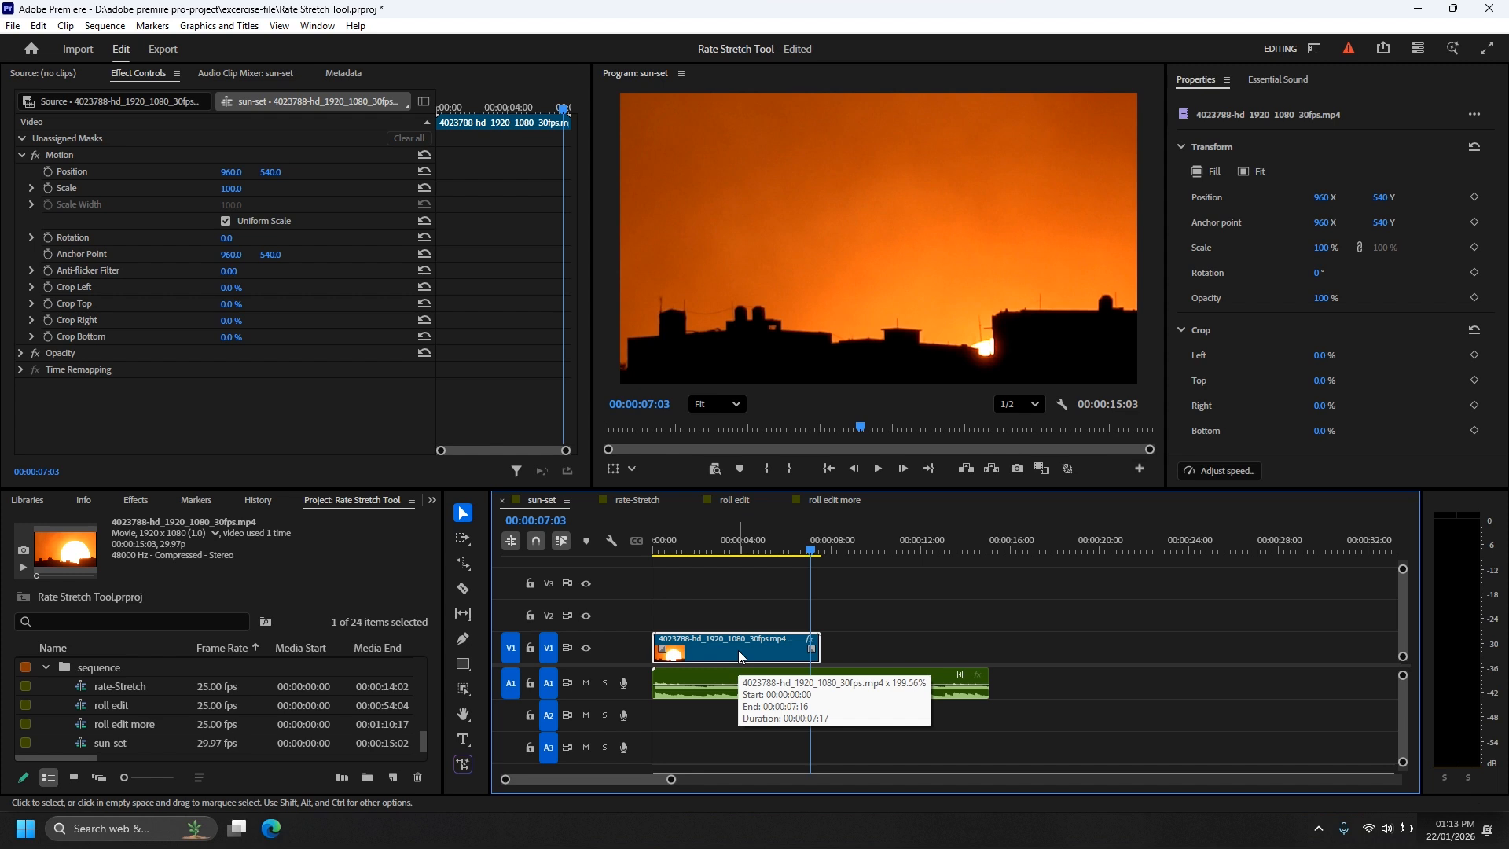
key(ctrl+r)
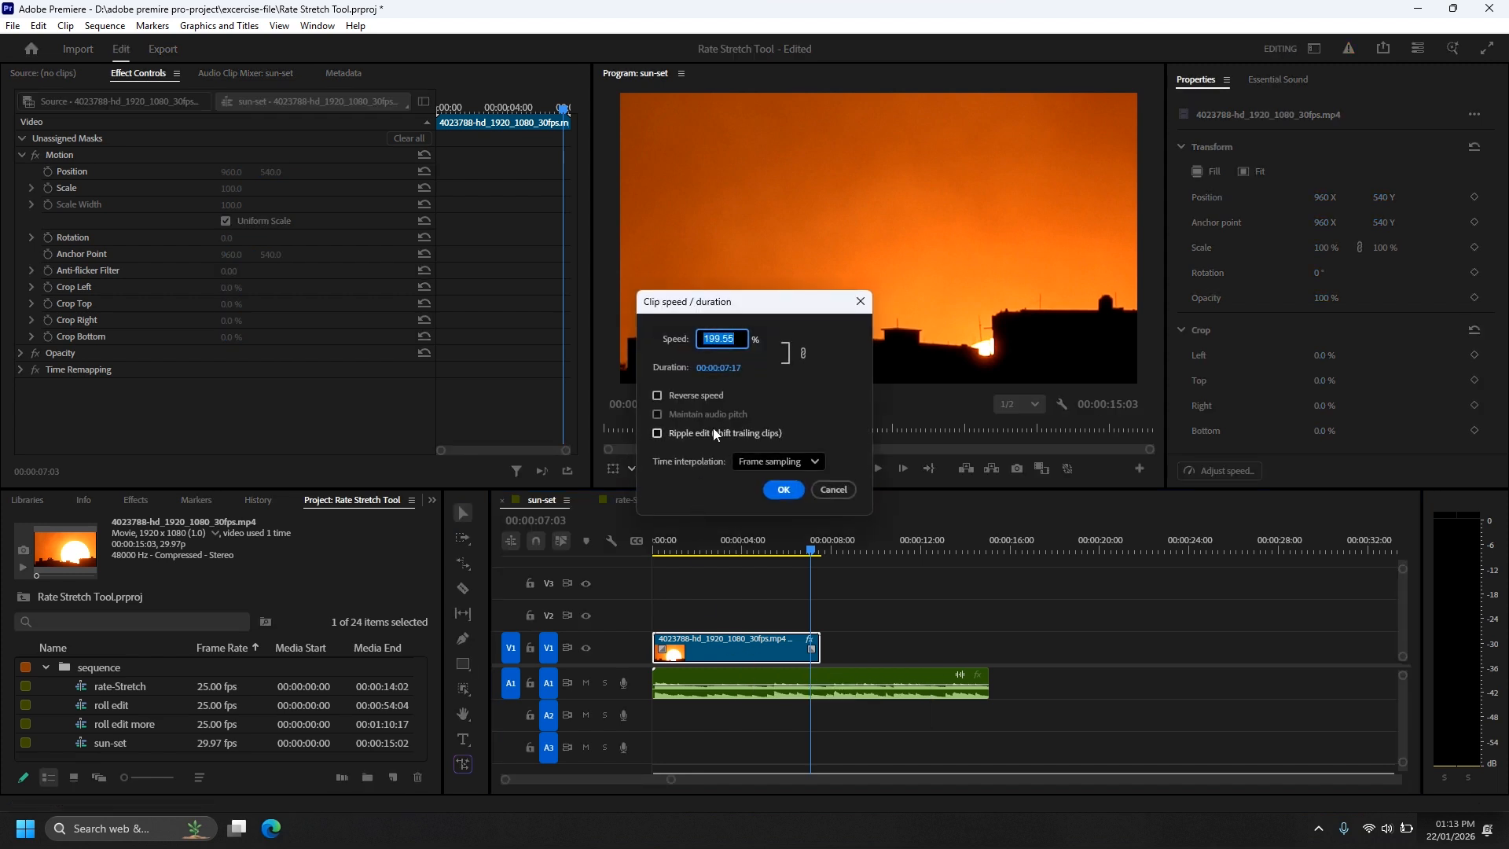
click(736, 371)
click(736, 366)
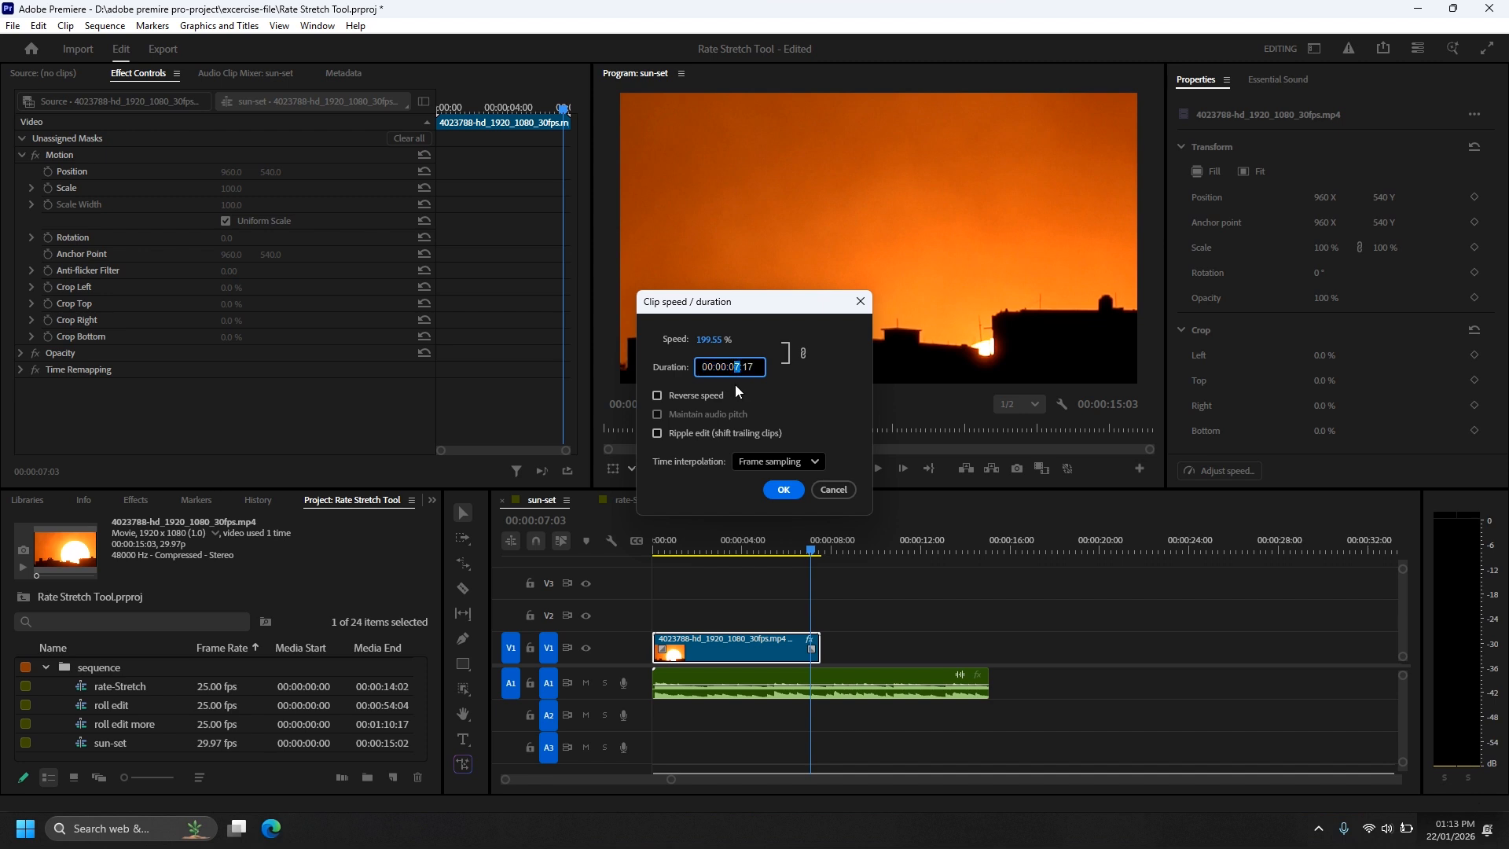
text(4)
double_click(752, 366)
text(00)
click(784, 489)
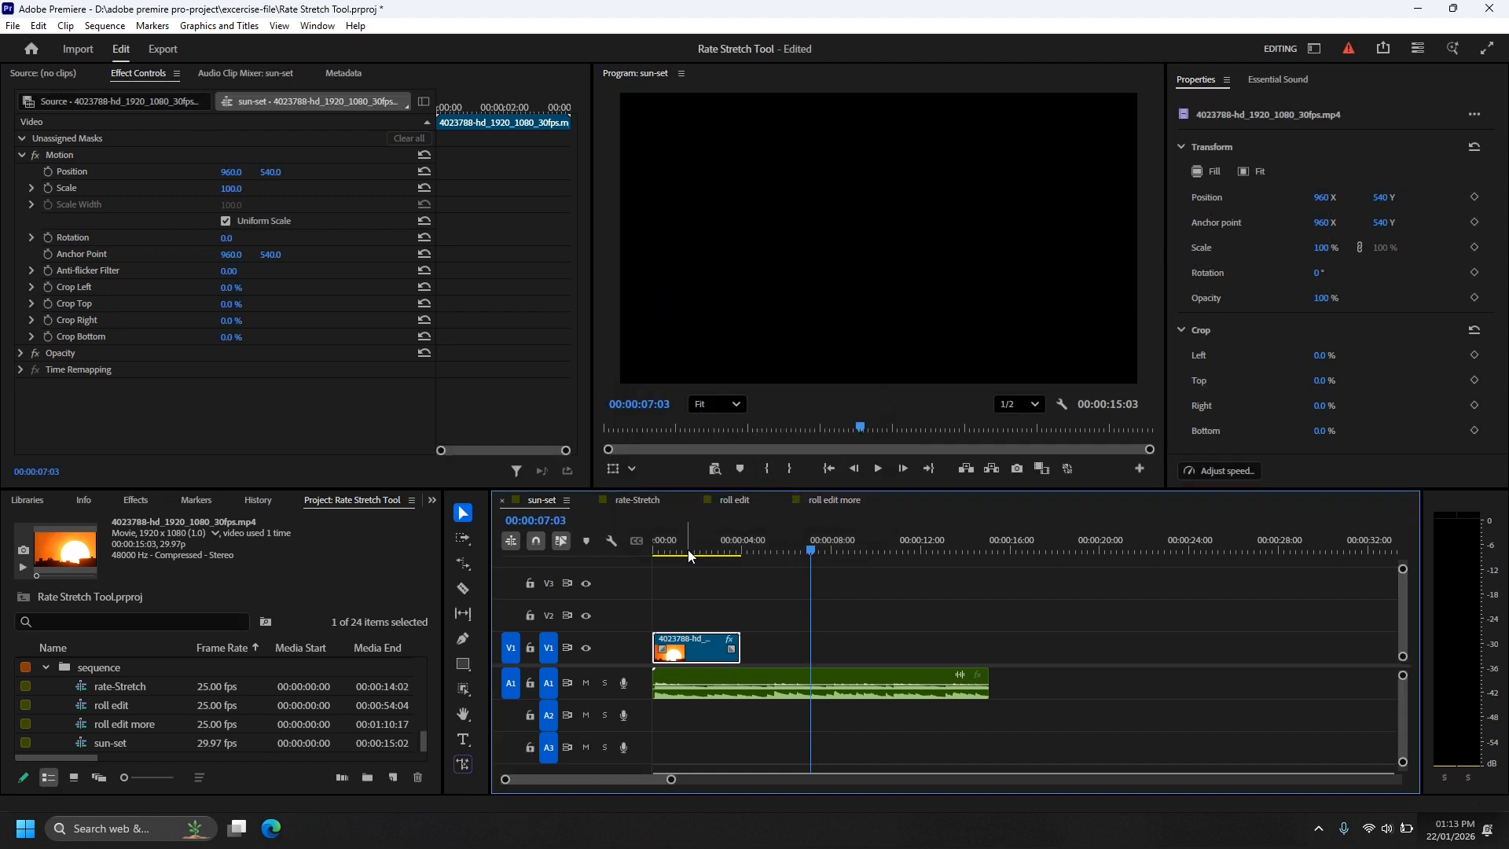
Step: Play the 4-second sunset clip from the start of the sequence
drag(688, 551, 644, 552)
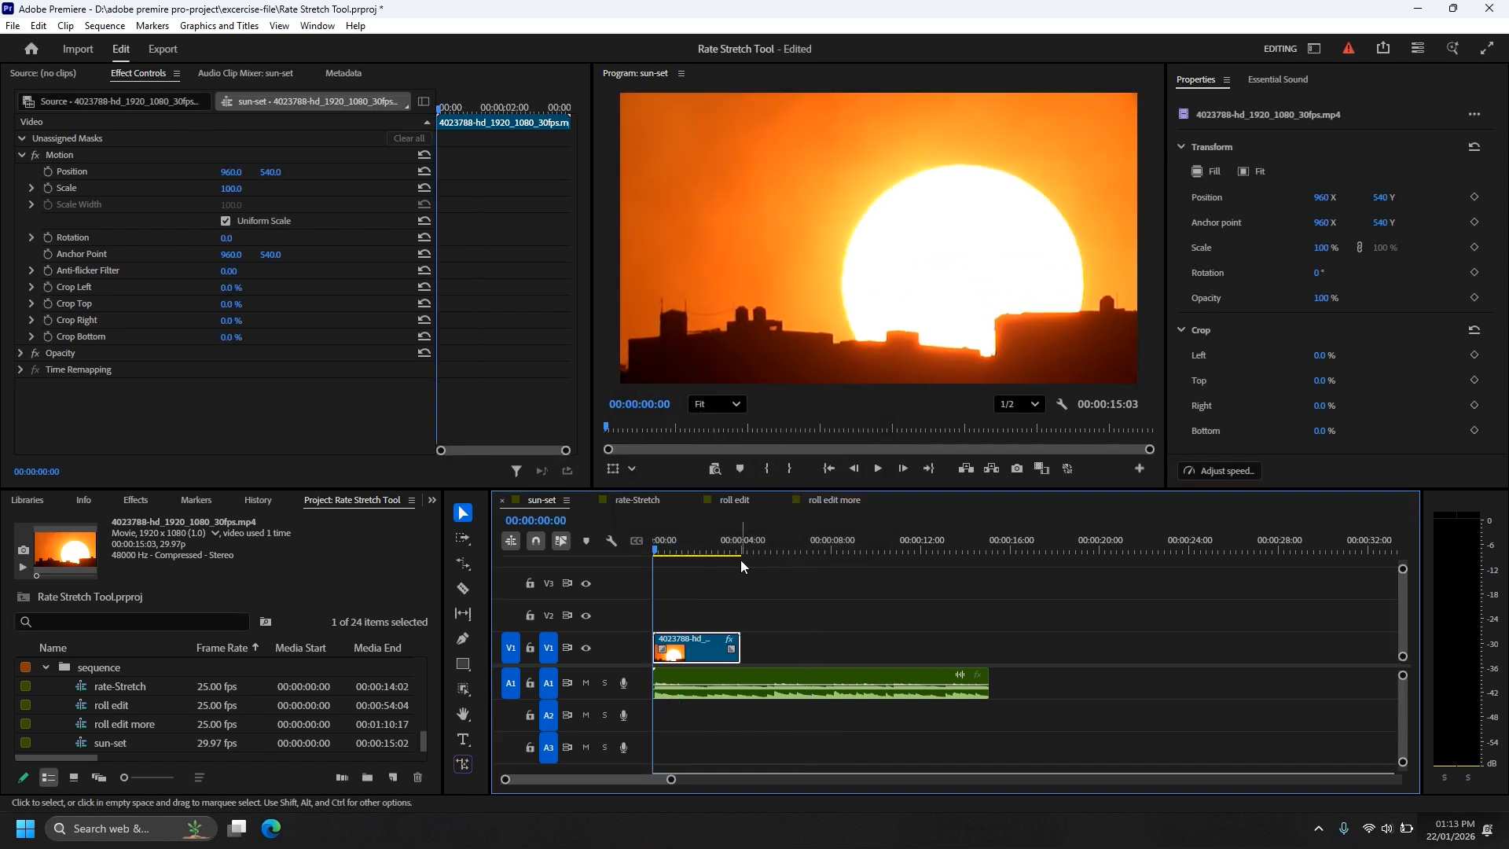
key(space)
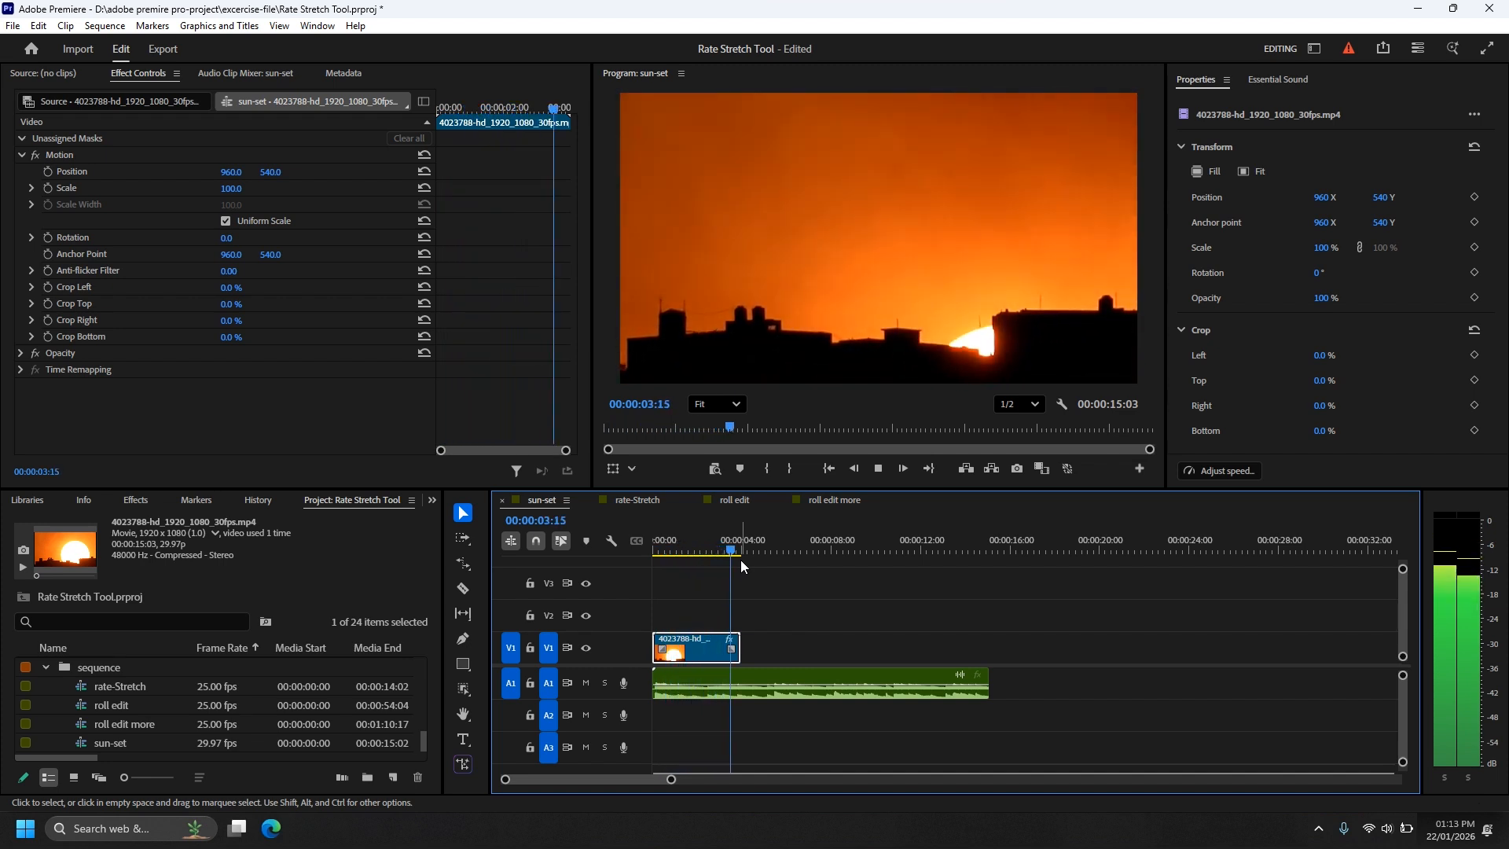
key(space)
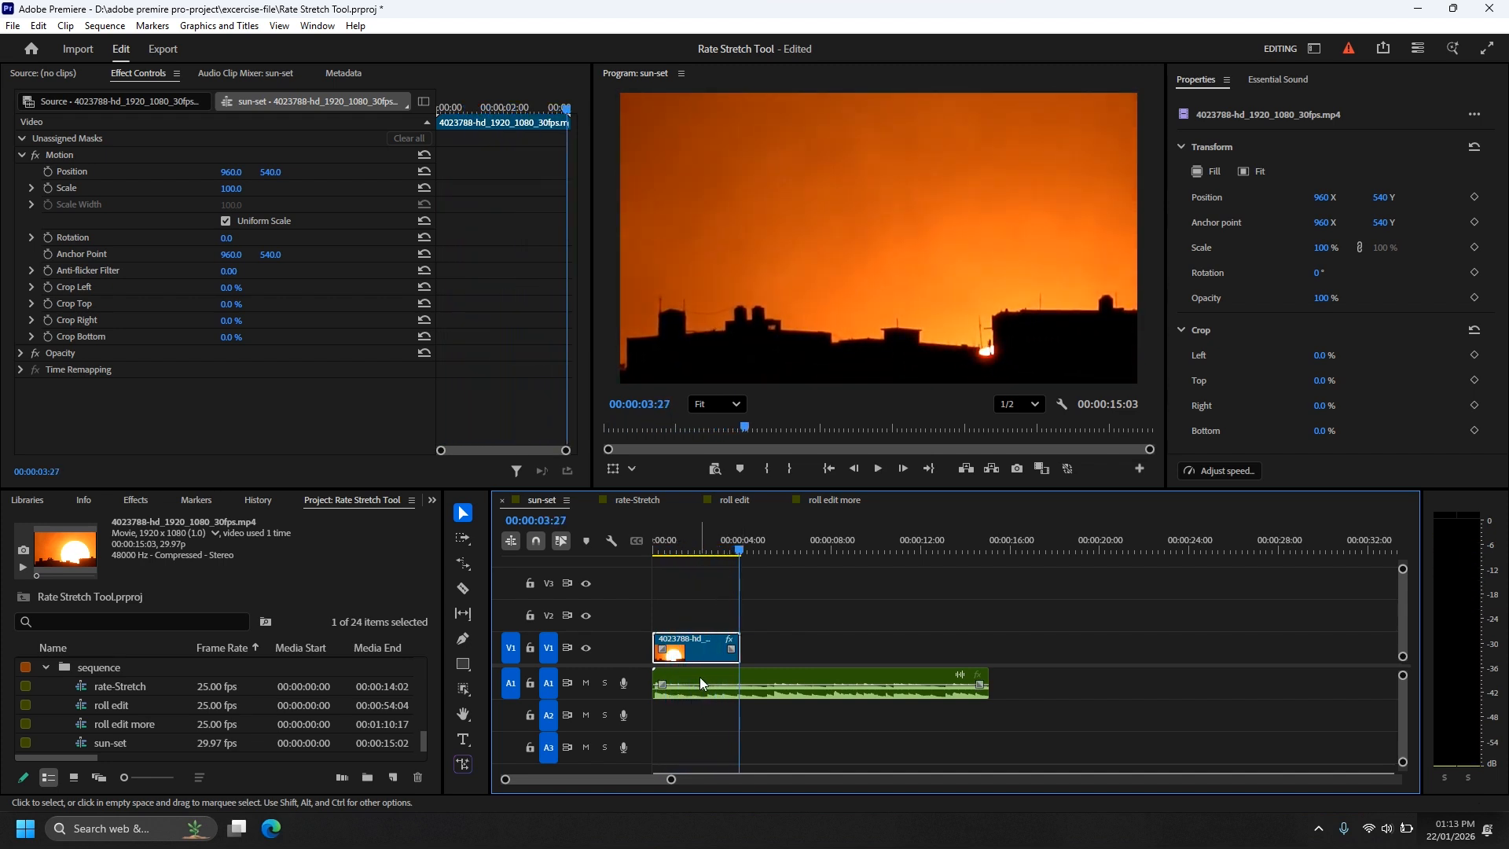
key(ctrl+z)
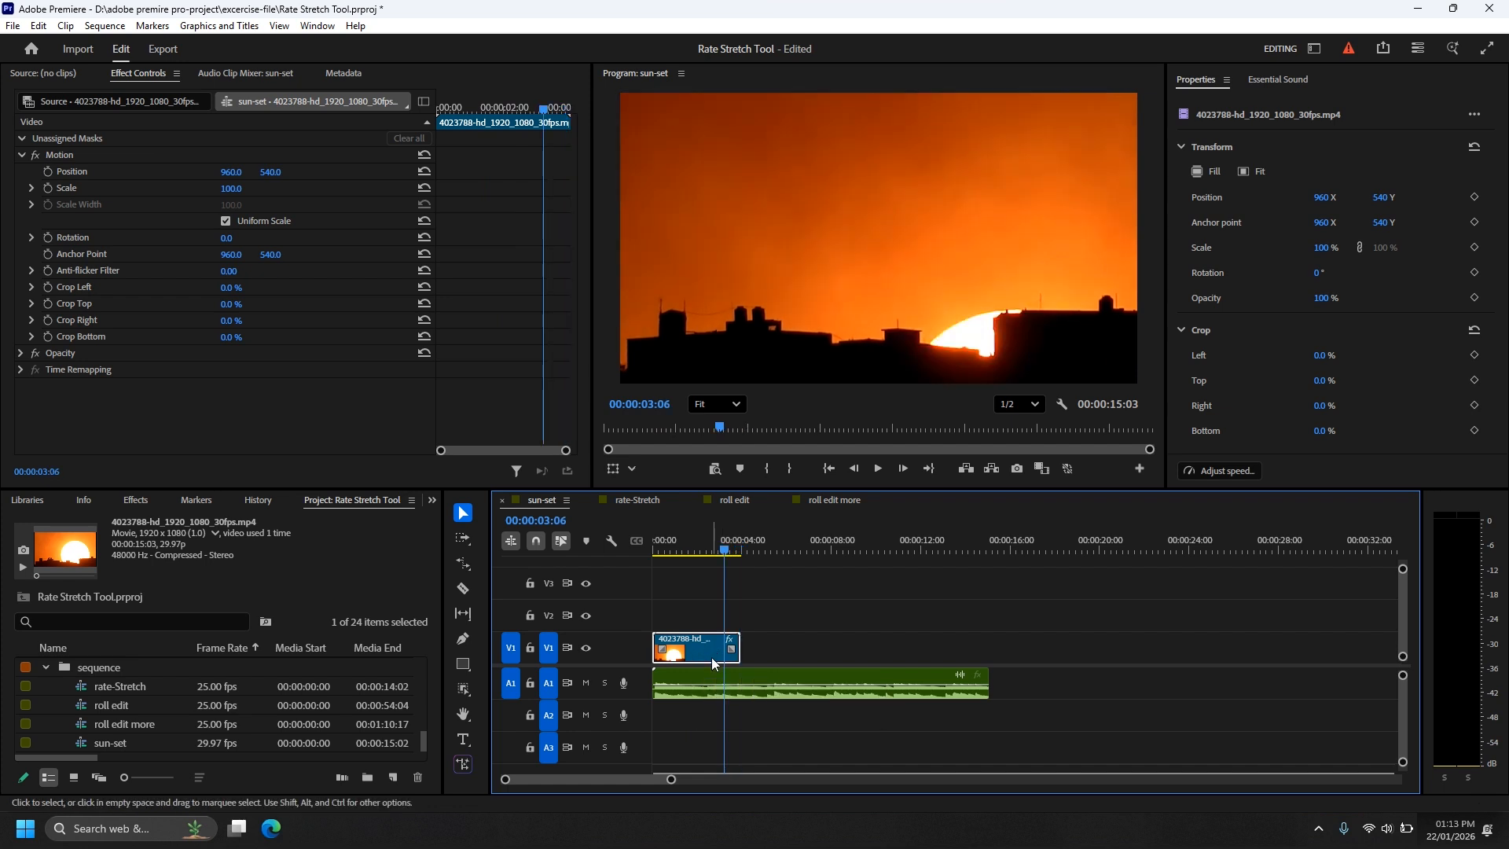
key(Down)
key(ctrl+v)
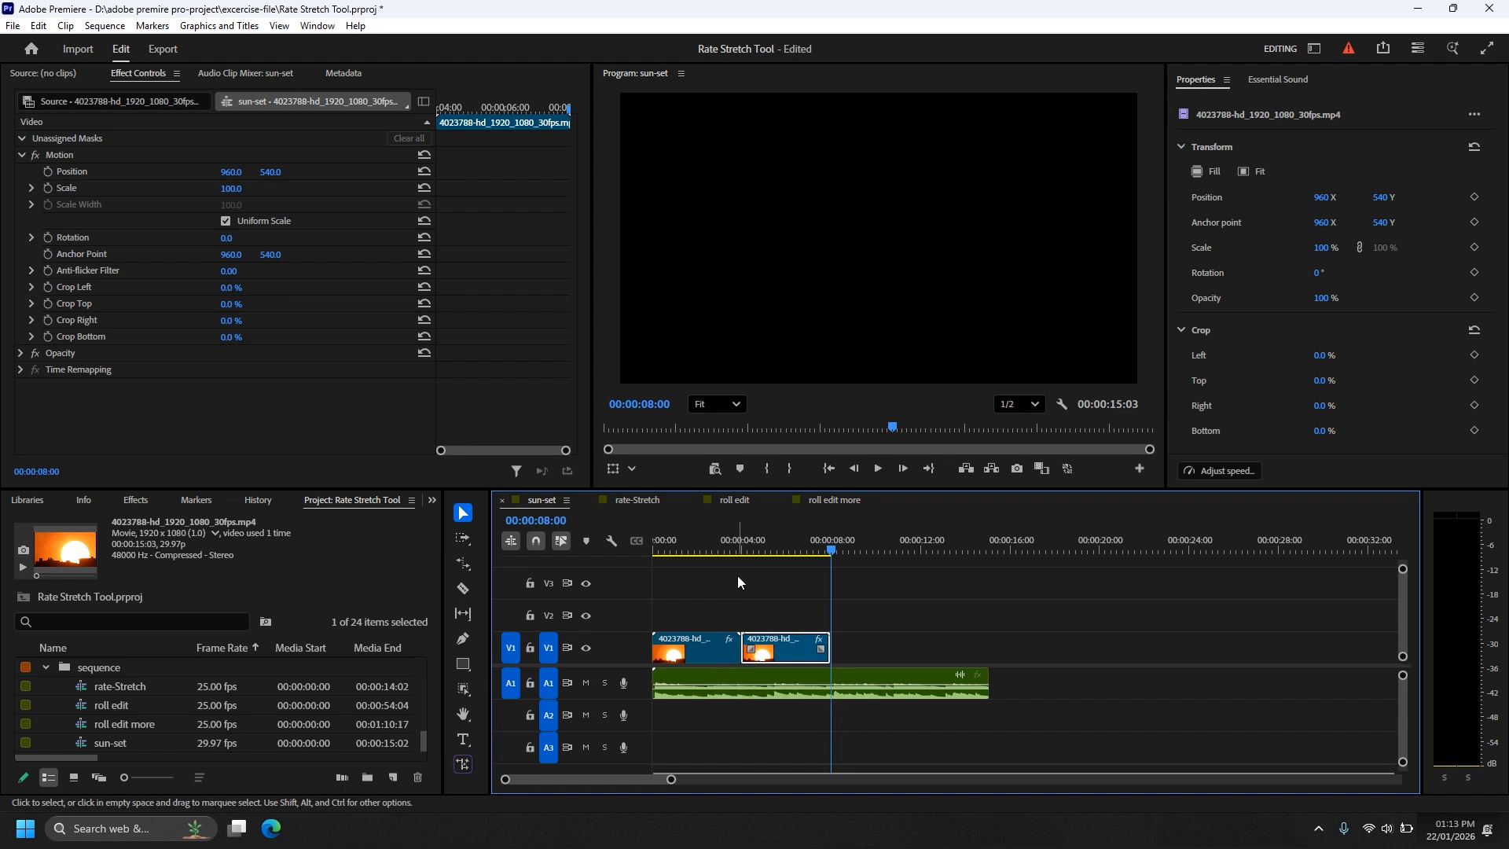
key(ctrl+z)
Step: Duplicate the sunset clip on V1 so that the copy starts right after the original, at 00:00:04:00
click(708, 657)
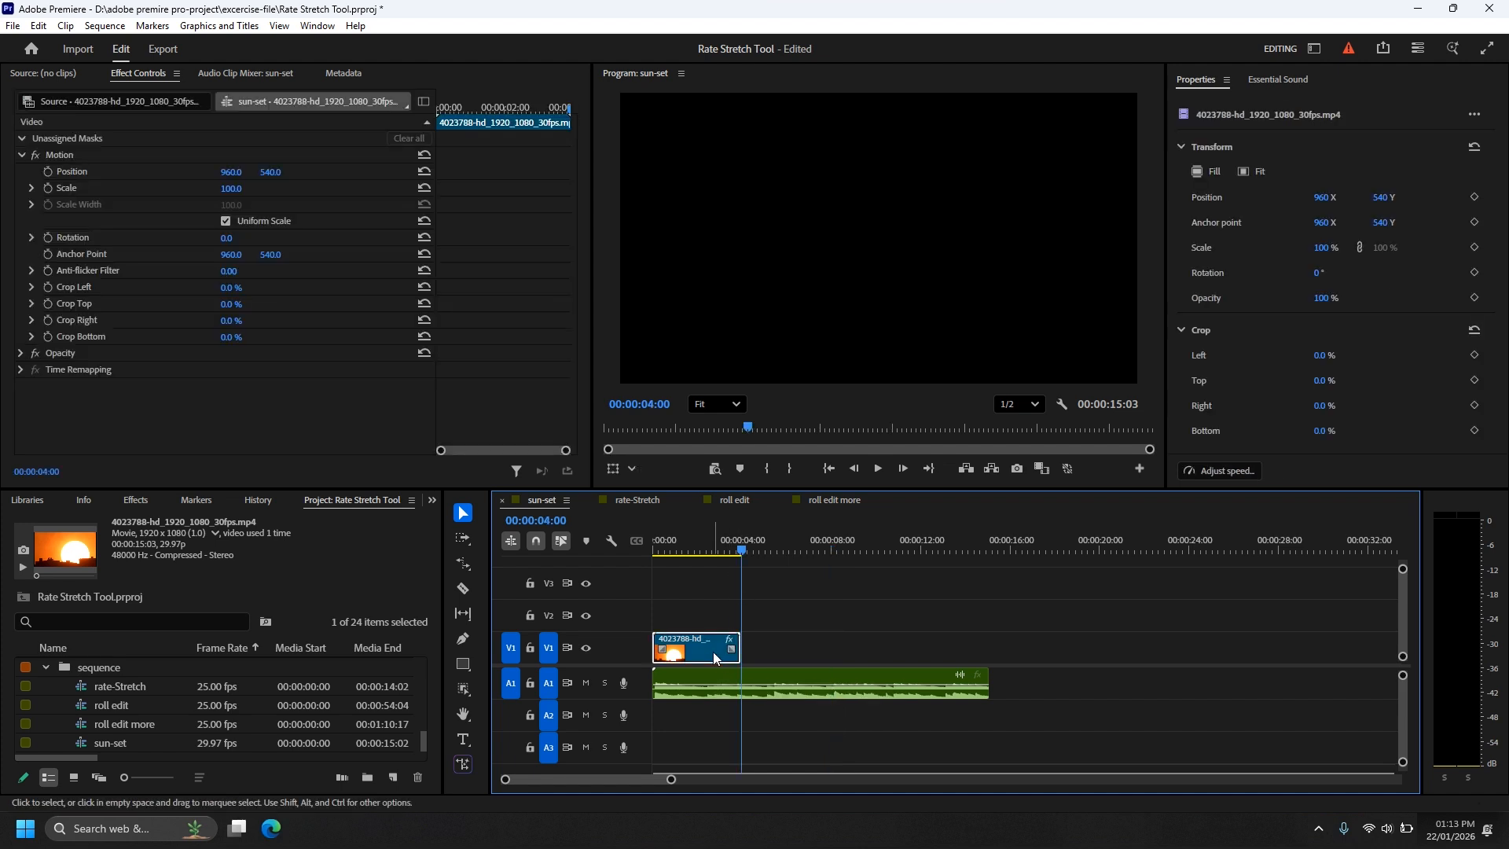
drag(708, 657, 794, 657)
click(786, 655)
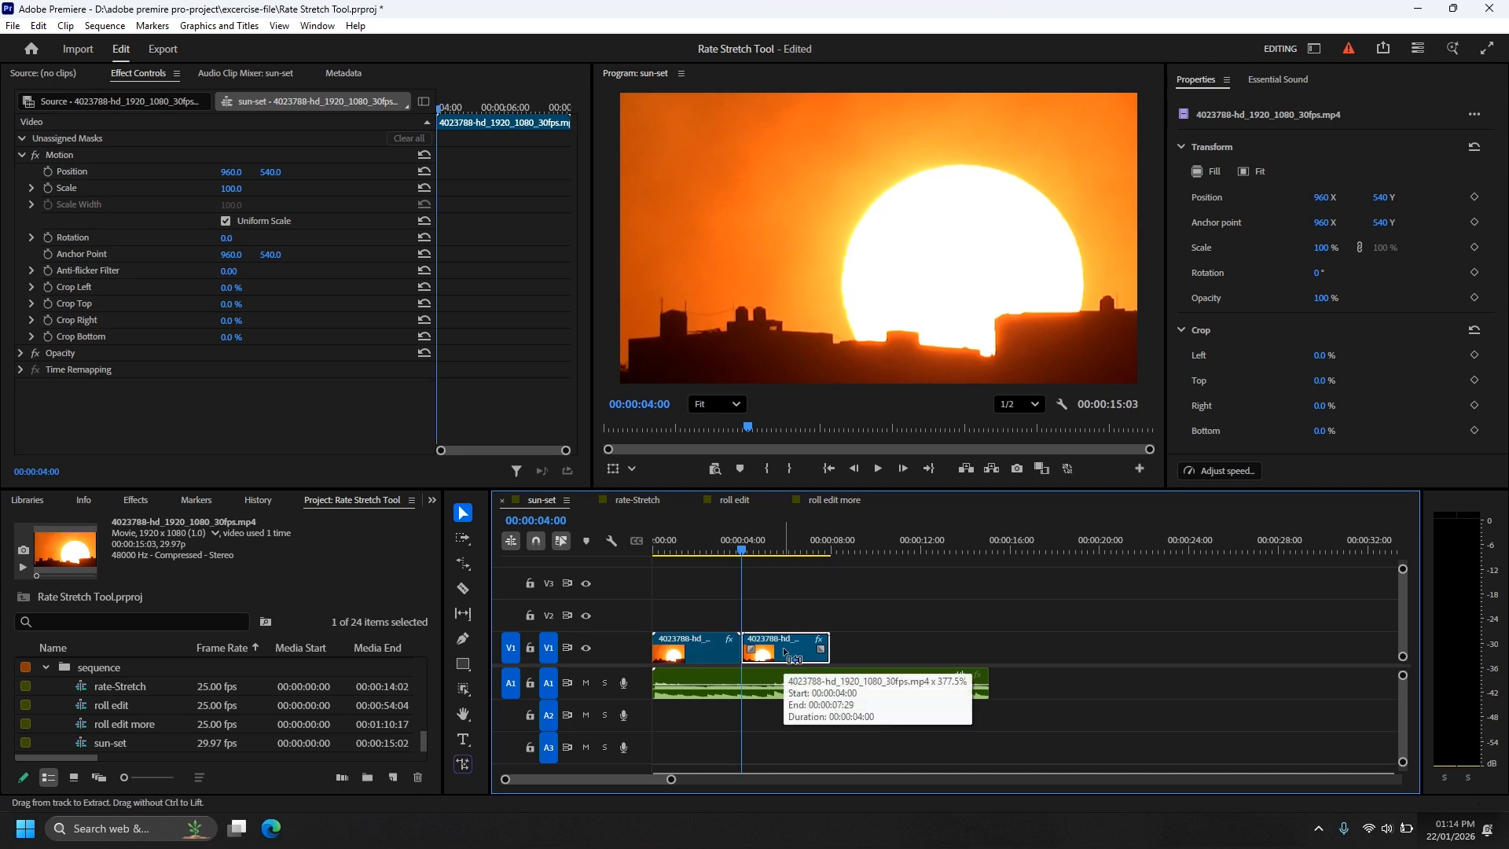
Step: Apply Reverse speed to the second sunset clip
key(ctrl+r)
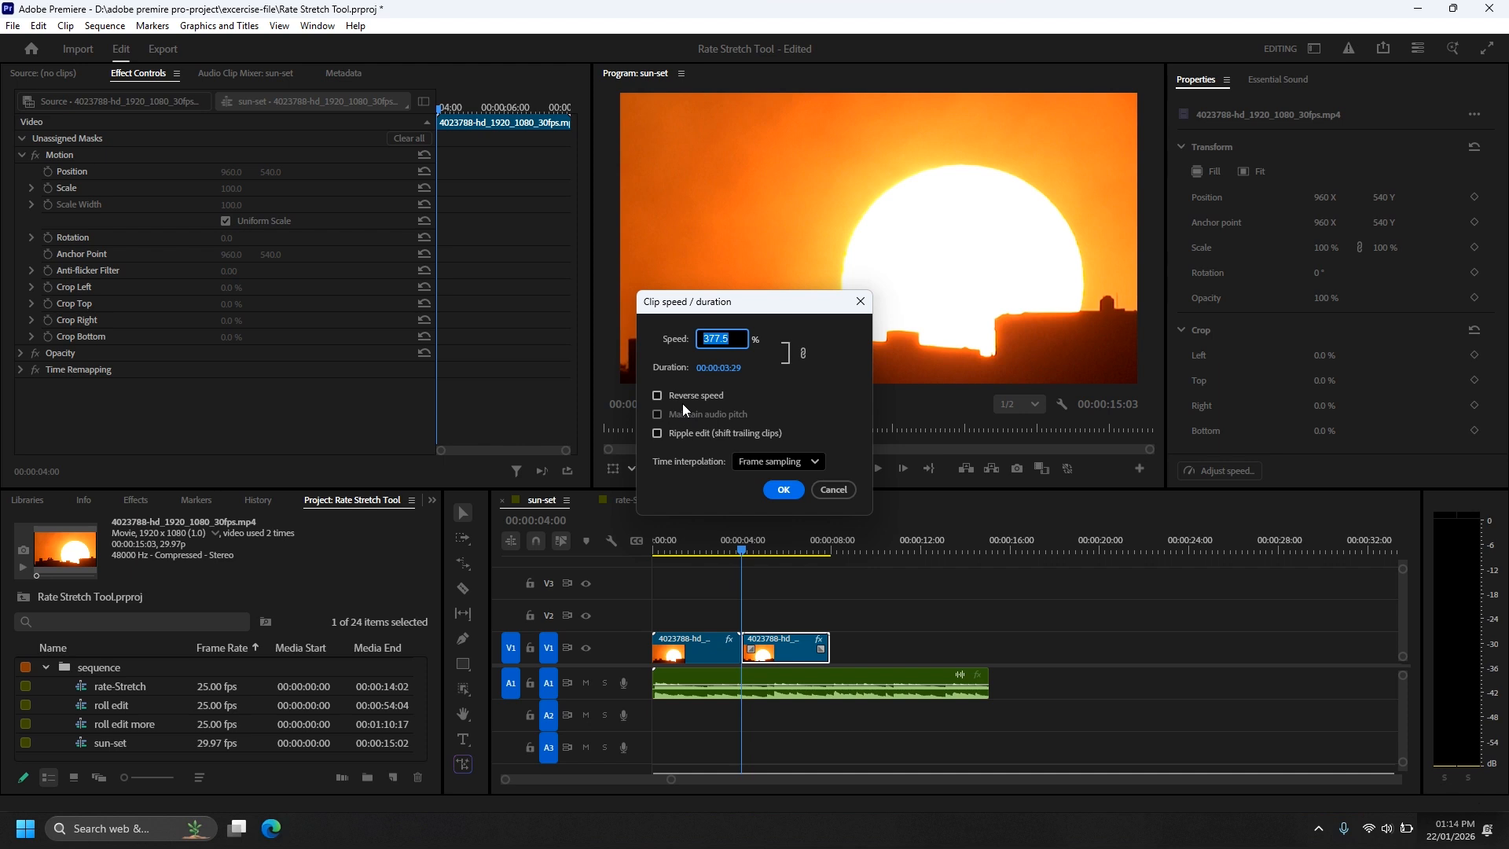
click(661, 395)
click(783, 489)
Step: Play and scrub through both sunset clips to review the forward and reversed motion
key(Home)
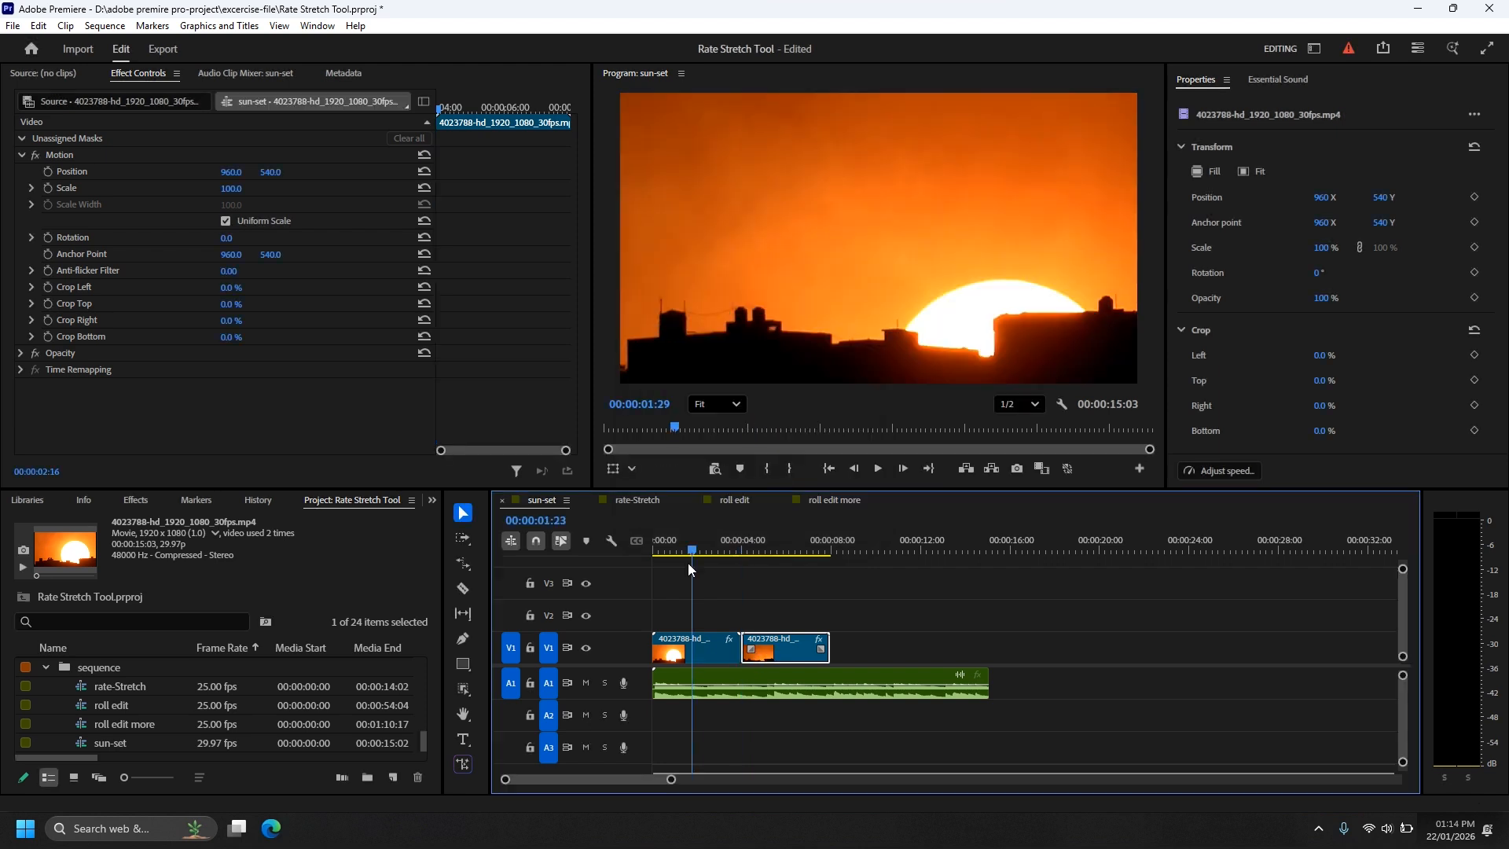
key(space)
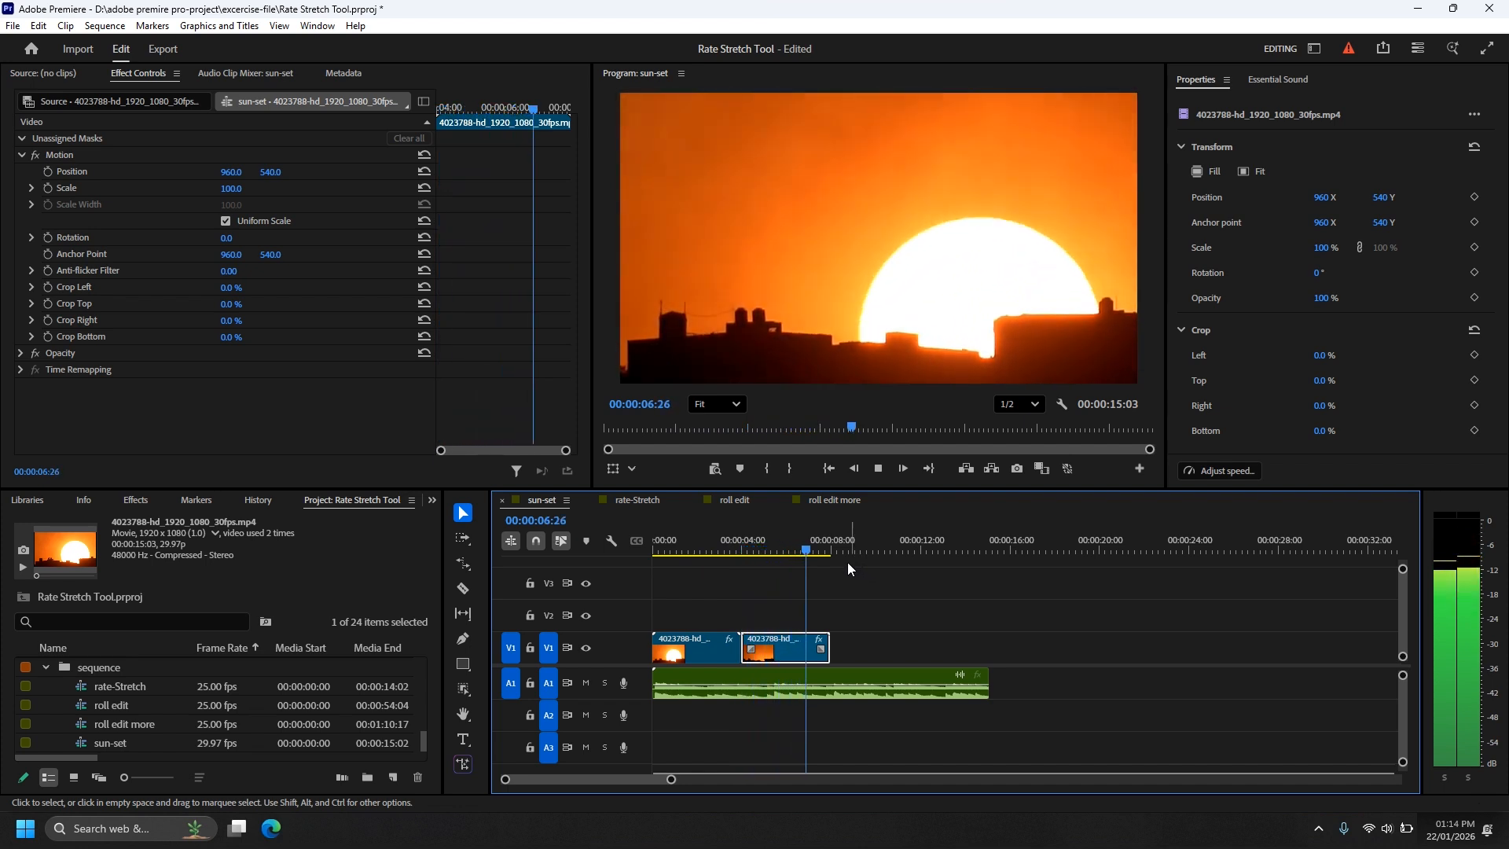
key(space)
drag(782, 550, 829, 584)
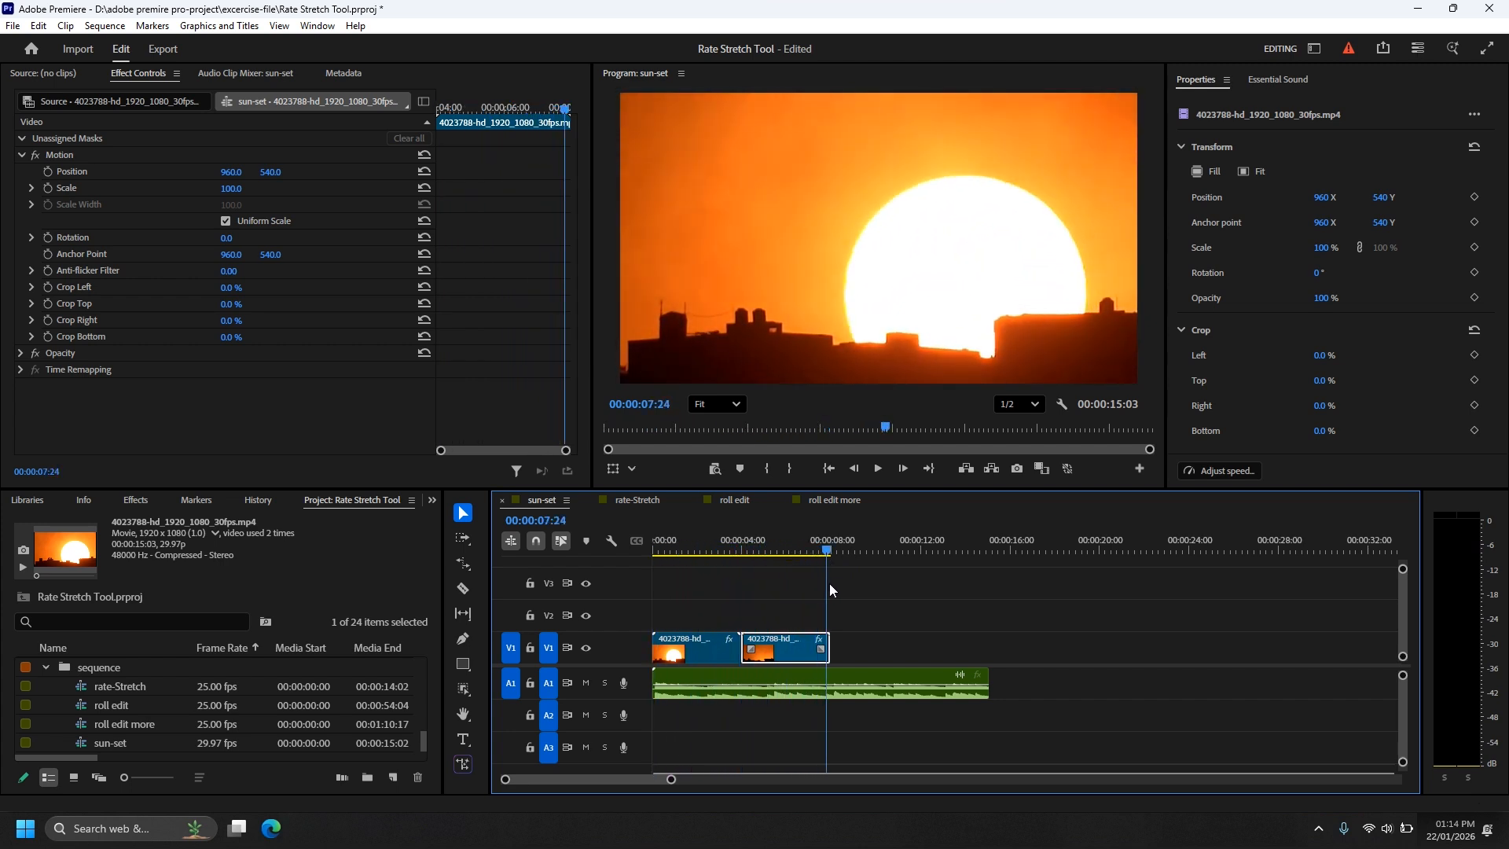
click(750, 552)
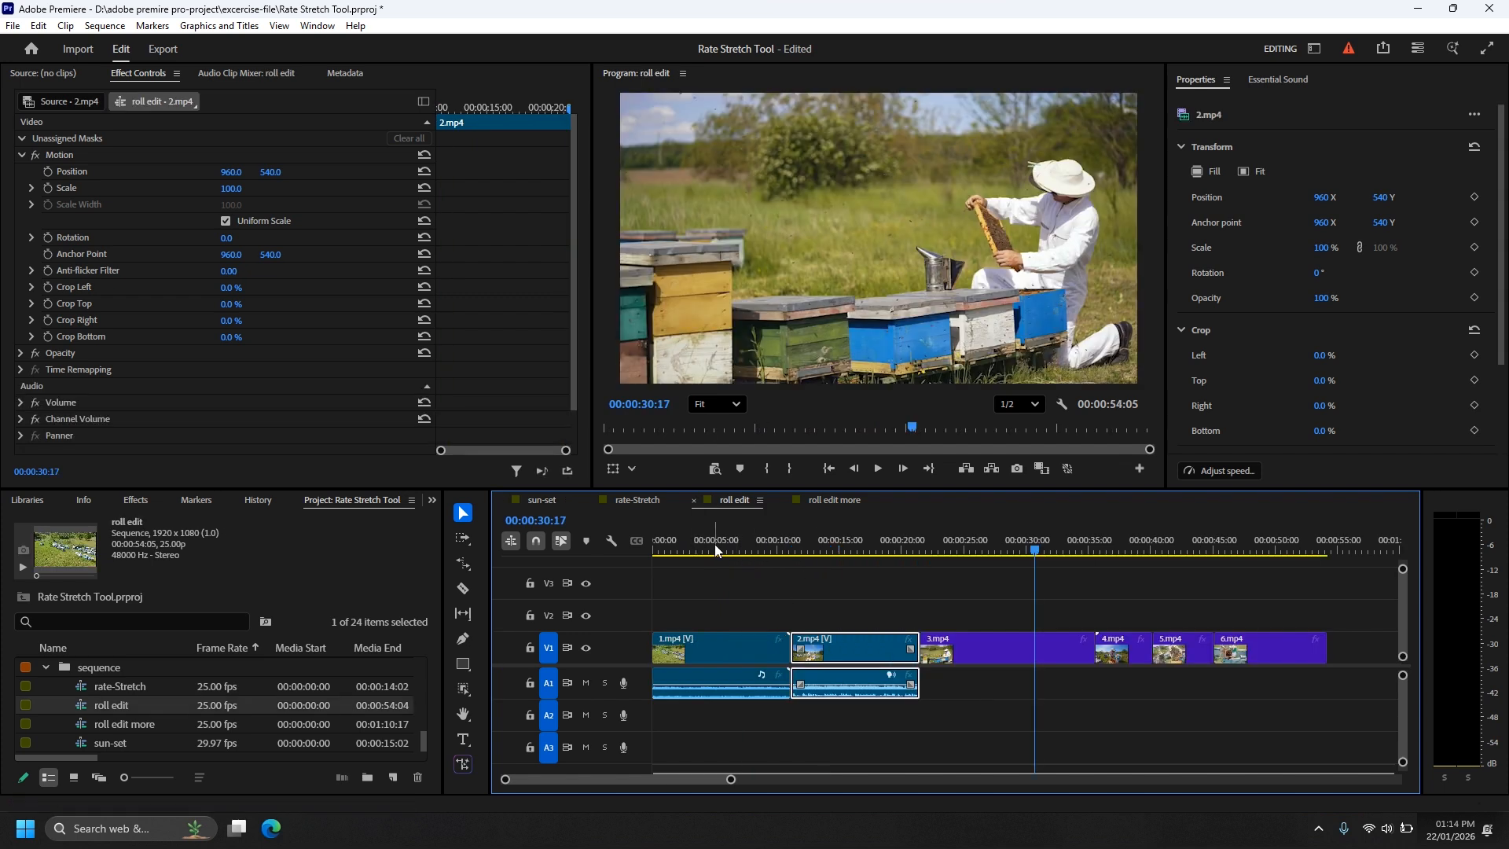
drag(714, 544, 652, 545)
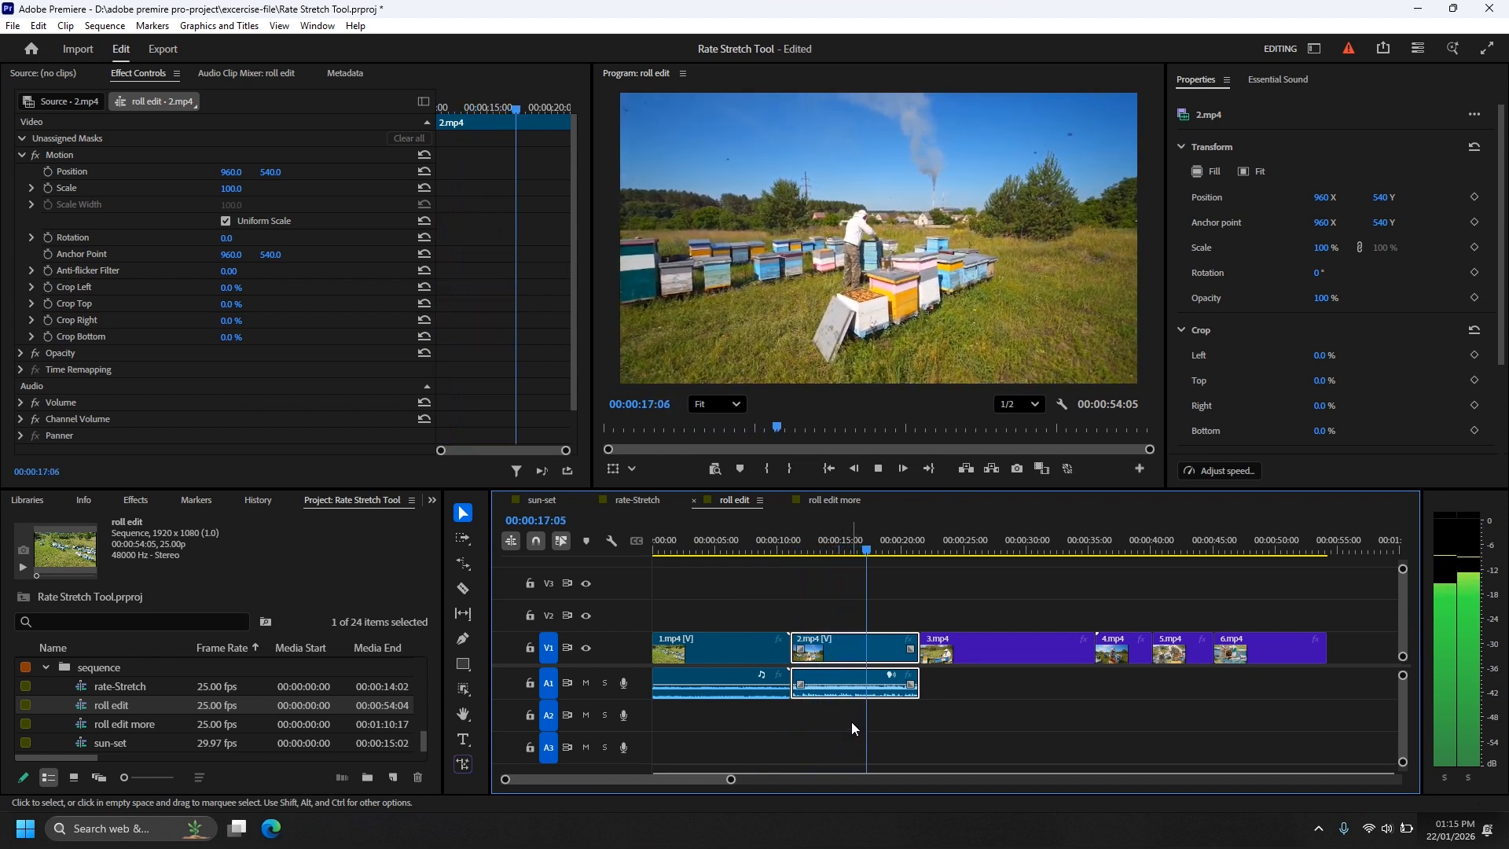
Step: Set the 2.mp4 clip in the roll edit sequence to 110% speed with Maintain audio pitch enabled
key(ctrl+r)
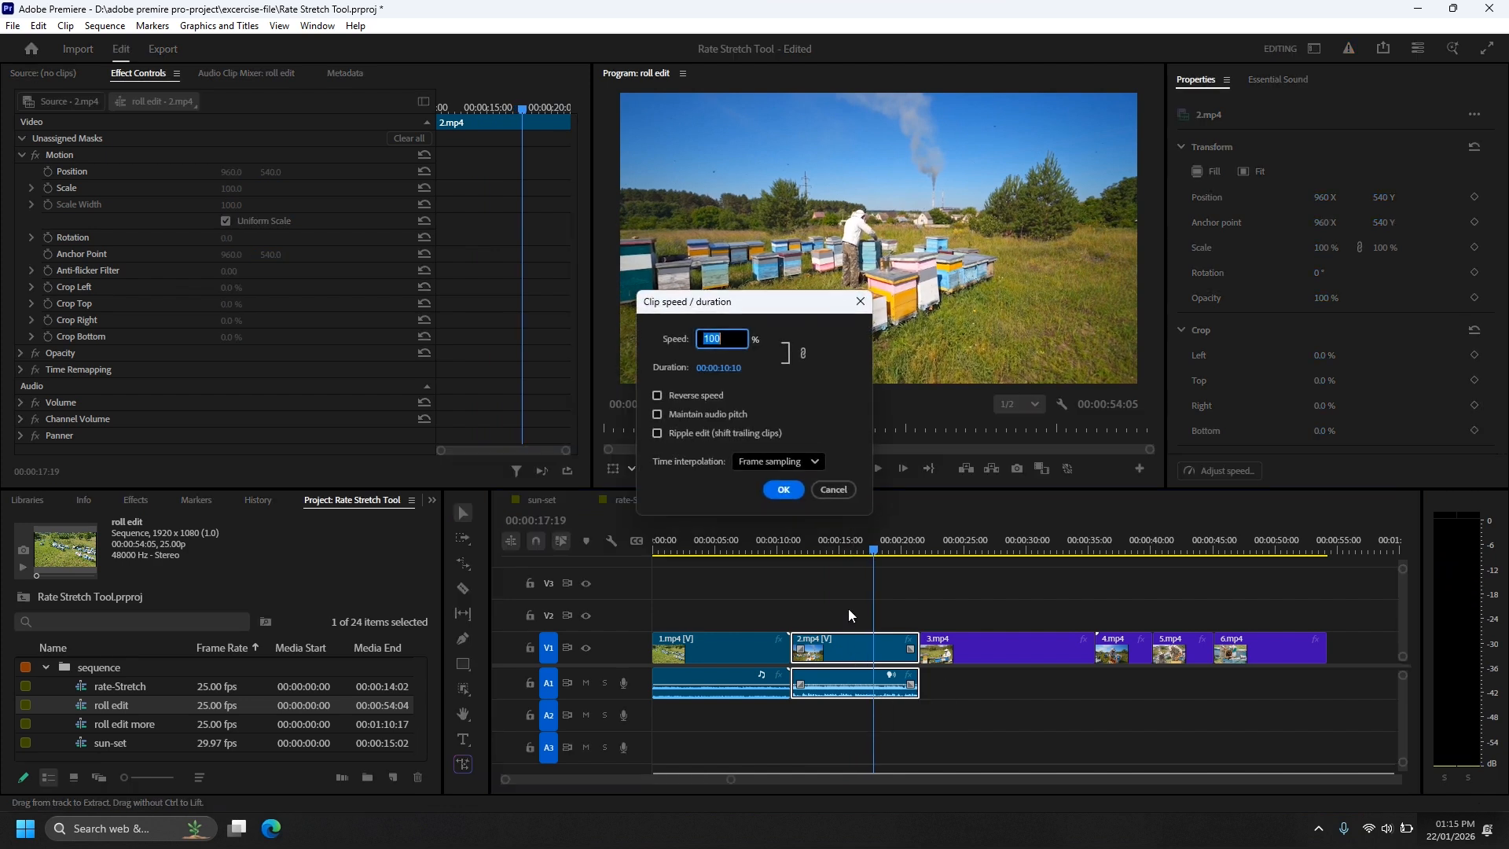
text(110)
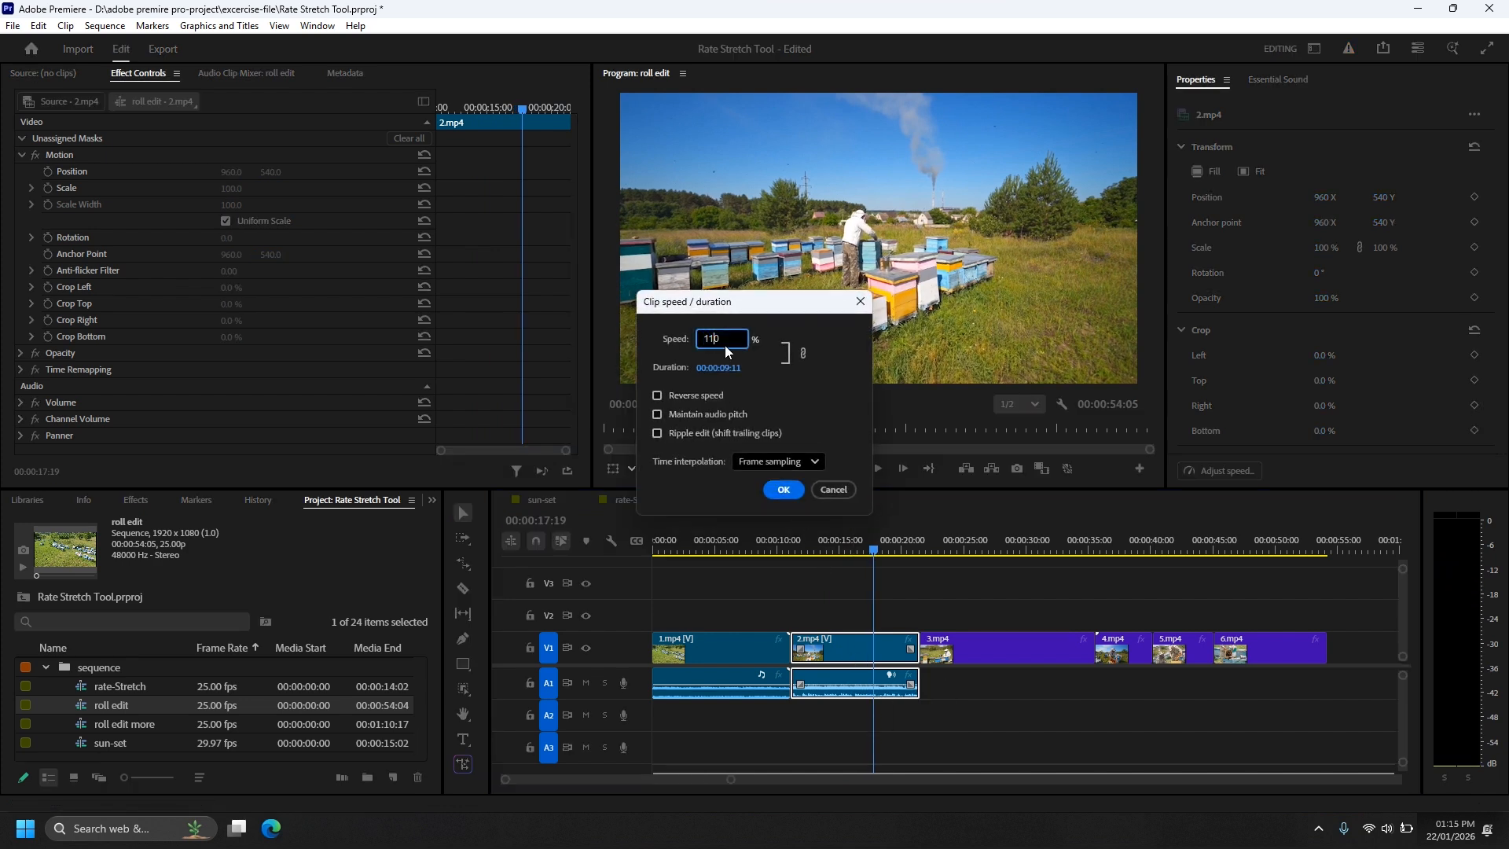
click(693, 417)
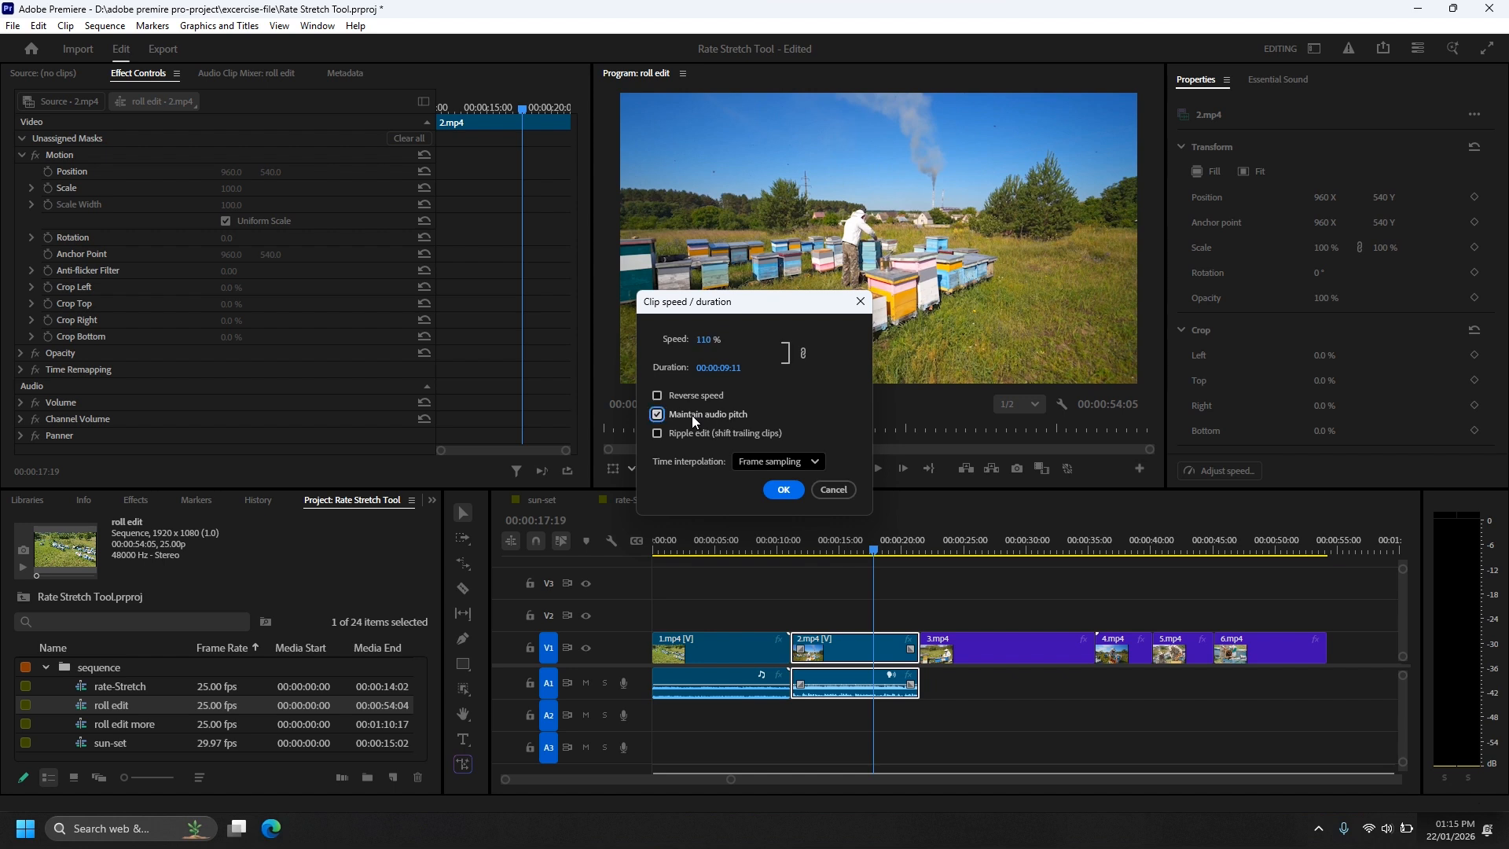
click(783, 489)
Step: Play the 2.mp4 clip from its start to check the picture and audio, and undo its speed change
click(790, 548)
key(space)
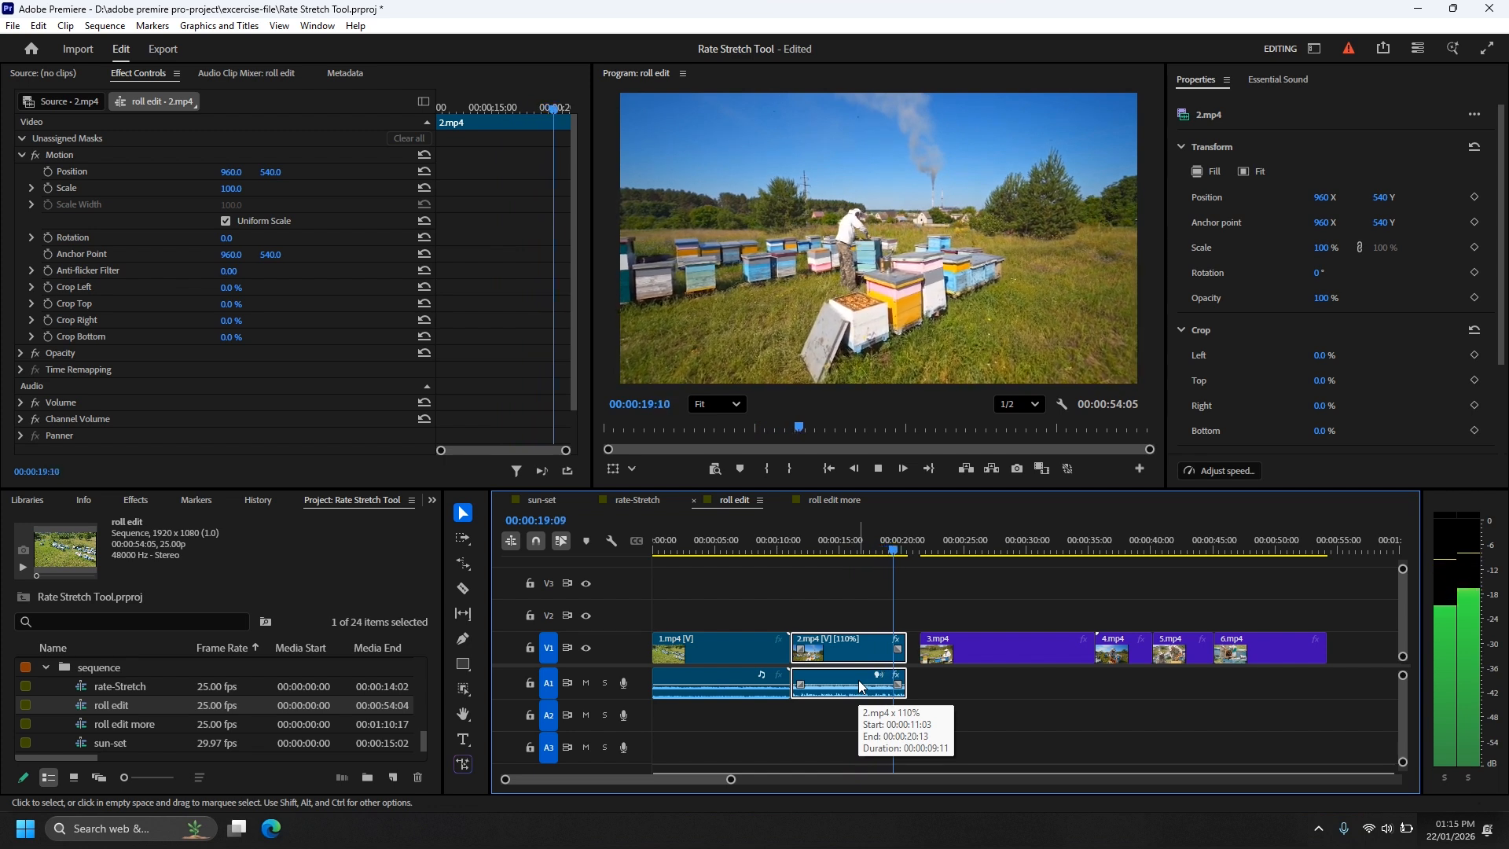
key(space)
key(ctrl+z)
Step: Shorten the 2.mp4 clip to end at 00:00:20:14 with the Rate Stretch tool, undo the stretch, and return to the Selection tool
key(r)
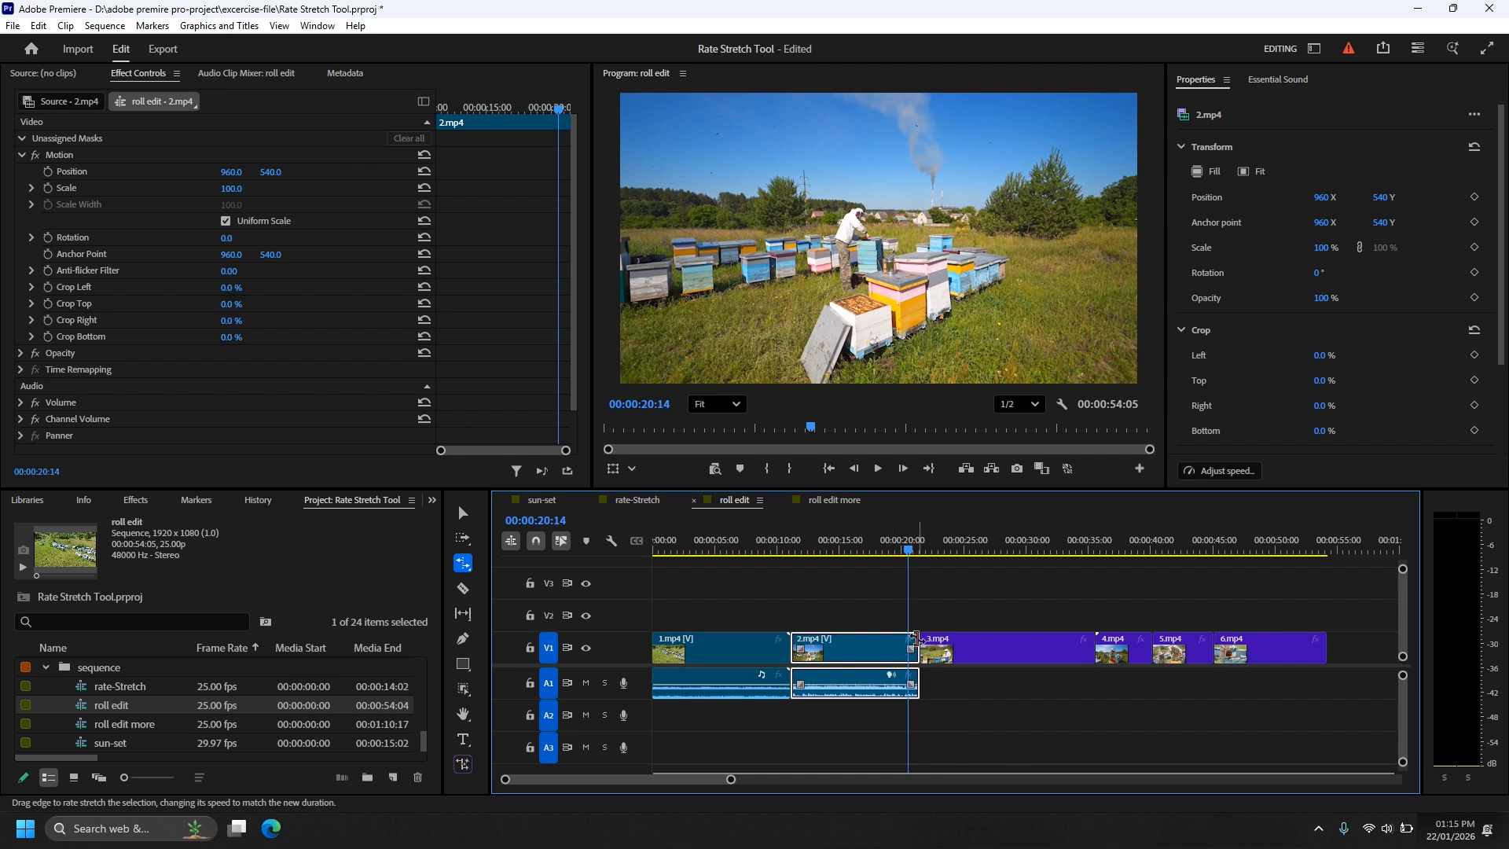
drag(914, 640, 905, 640)
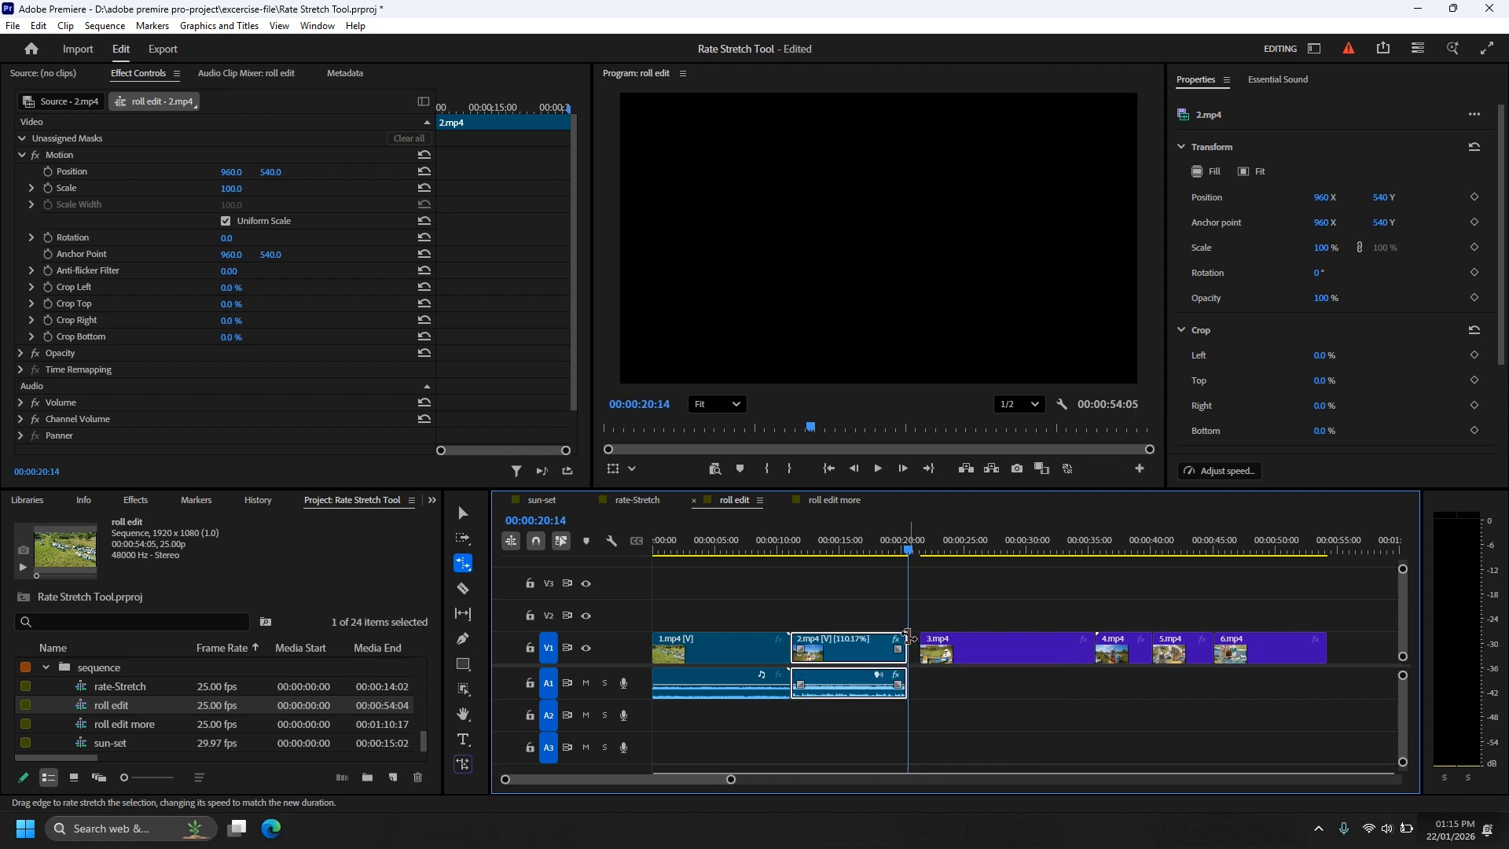
click(792, 548)
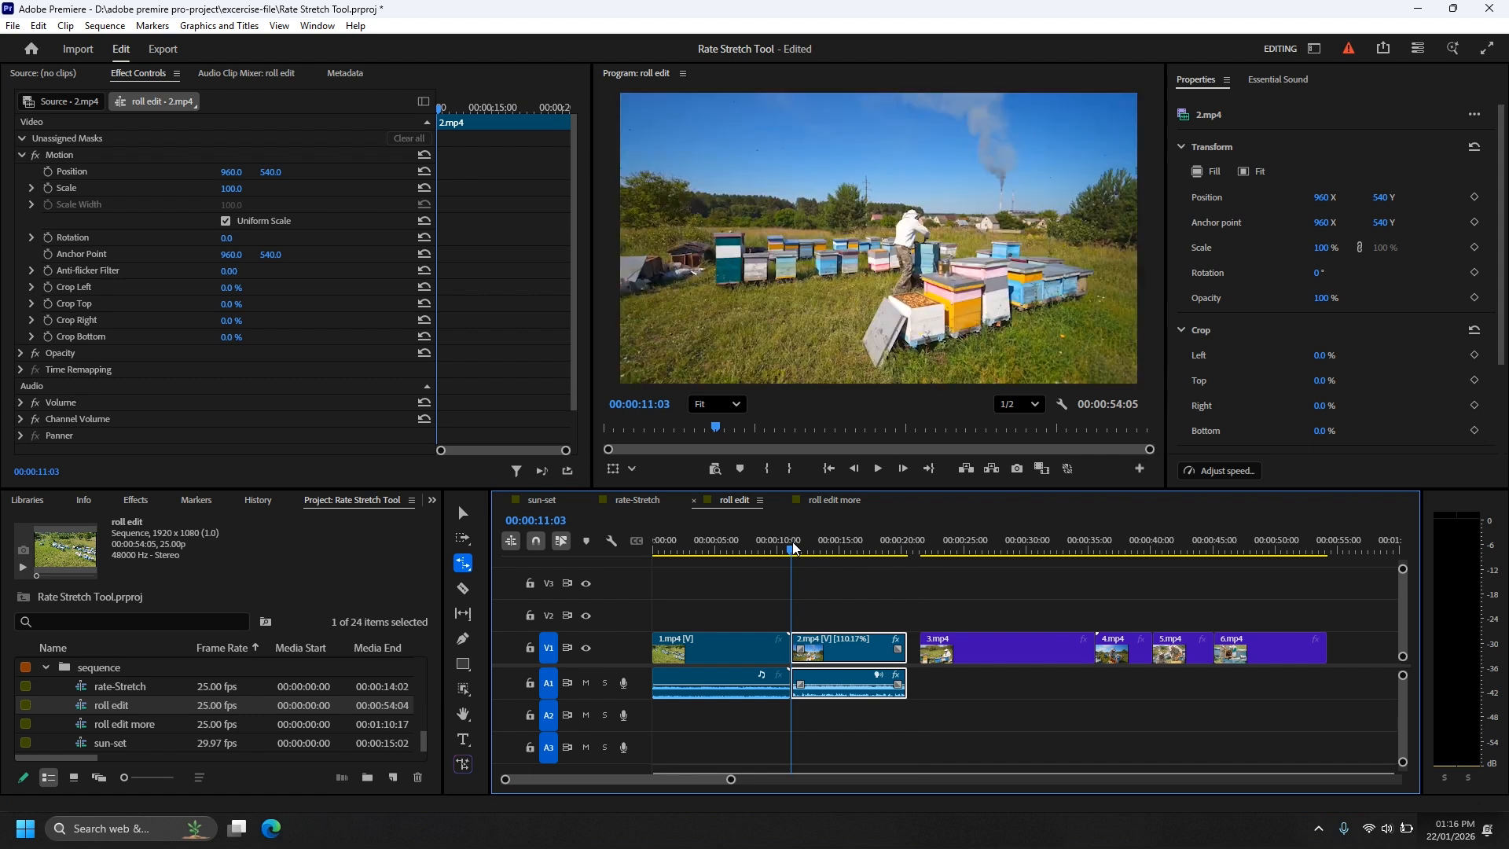
key(ctrl+z)
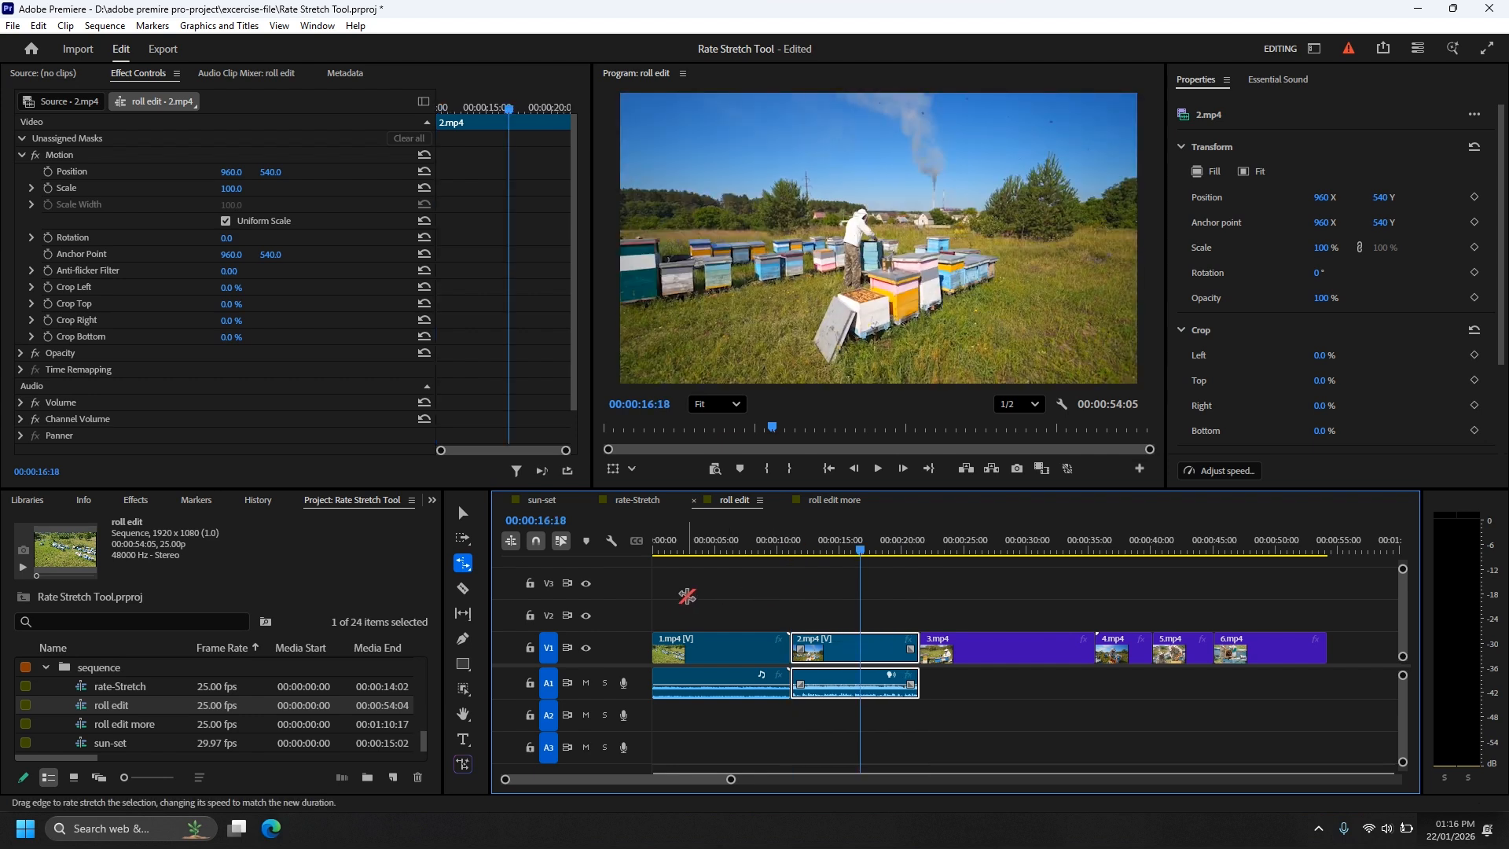
key(v)
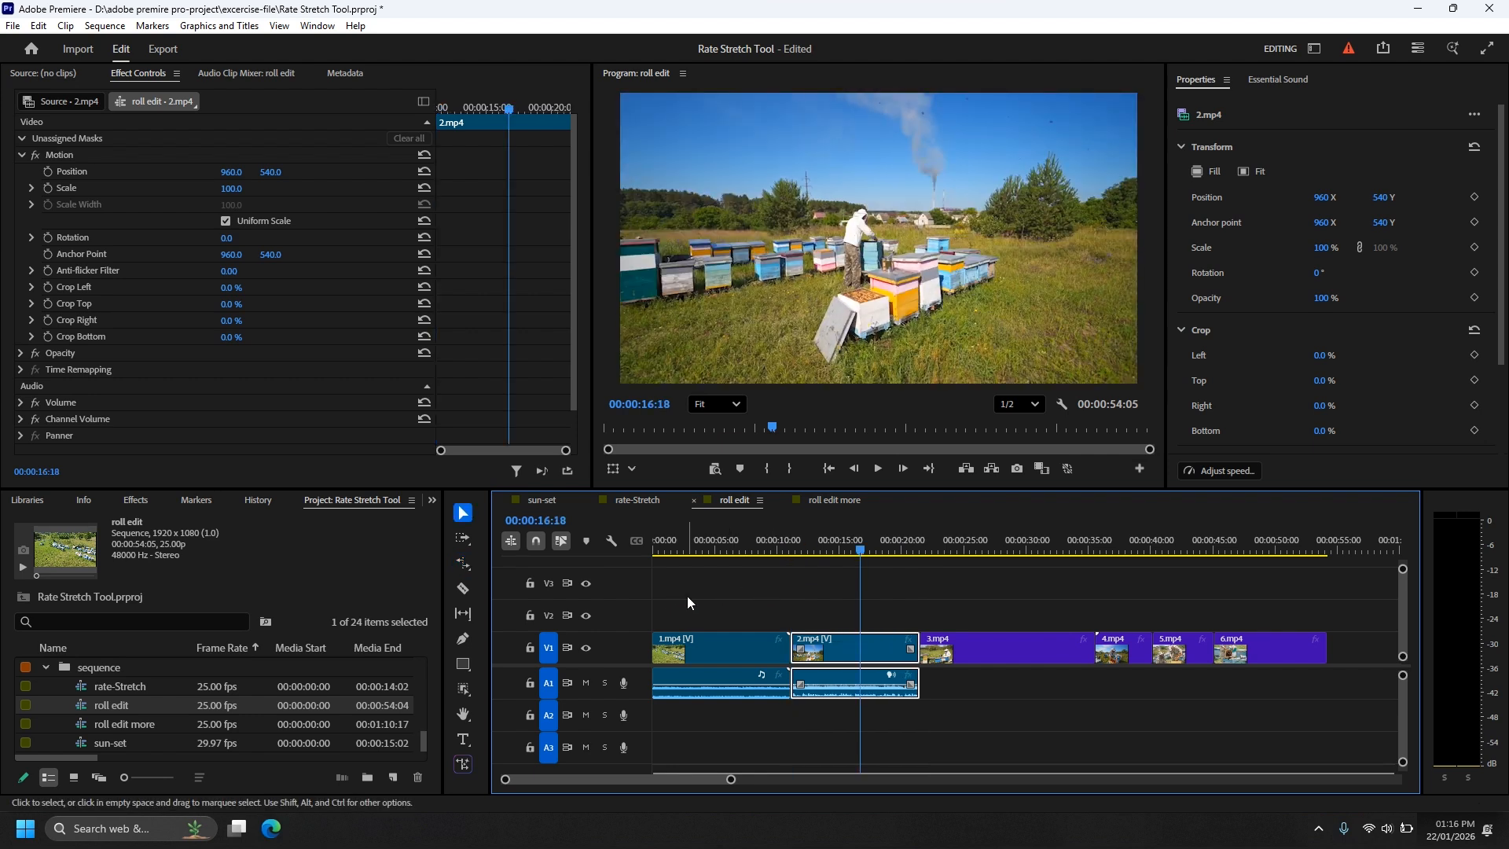
Step: Open the sun-set sequence in the timeline
double_click(90, 739)
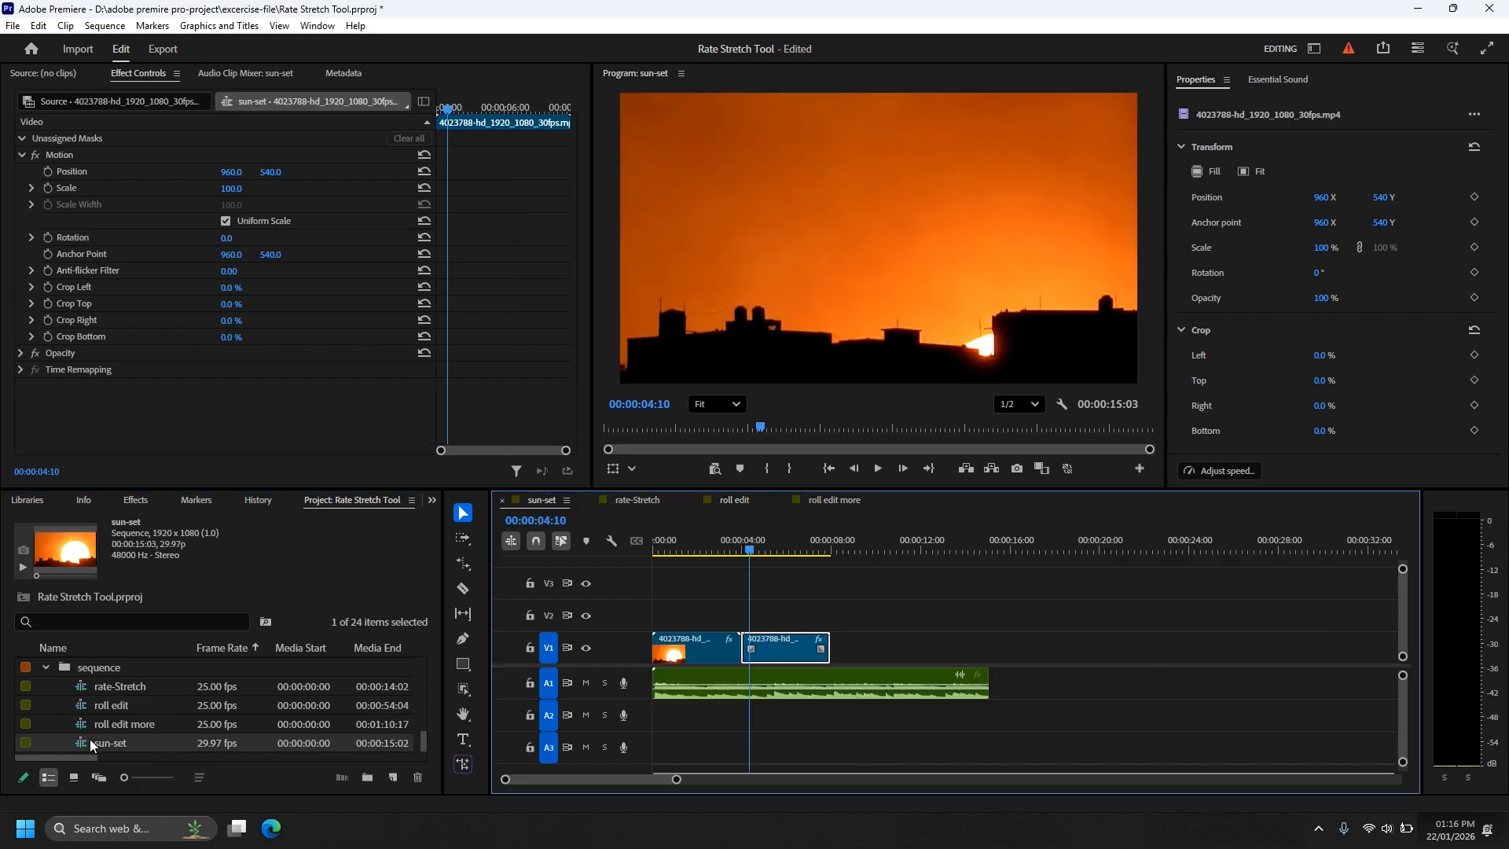
Step: Try setting both sunset clips to 410% speed without Ripple edit, inspect the cut between them, and undo the speed change
drag(834, 613, 668, 657)
key(ctrl+r)
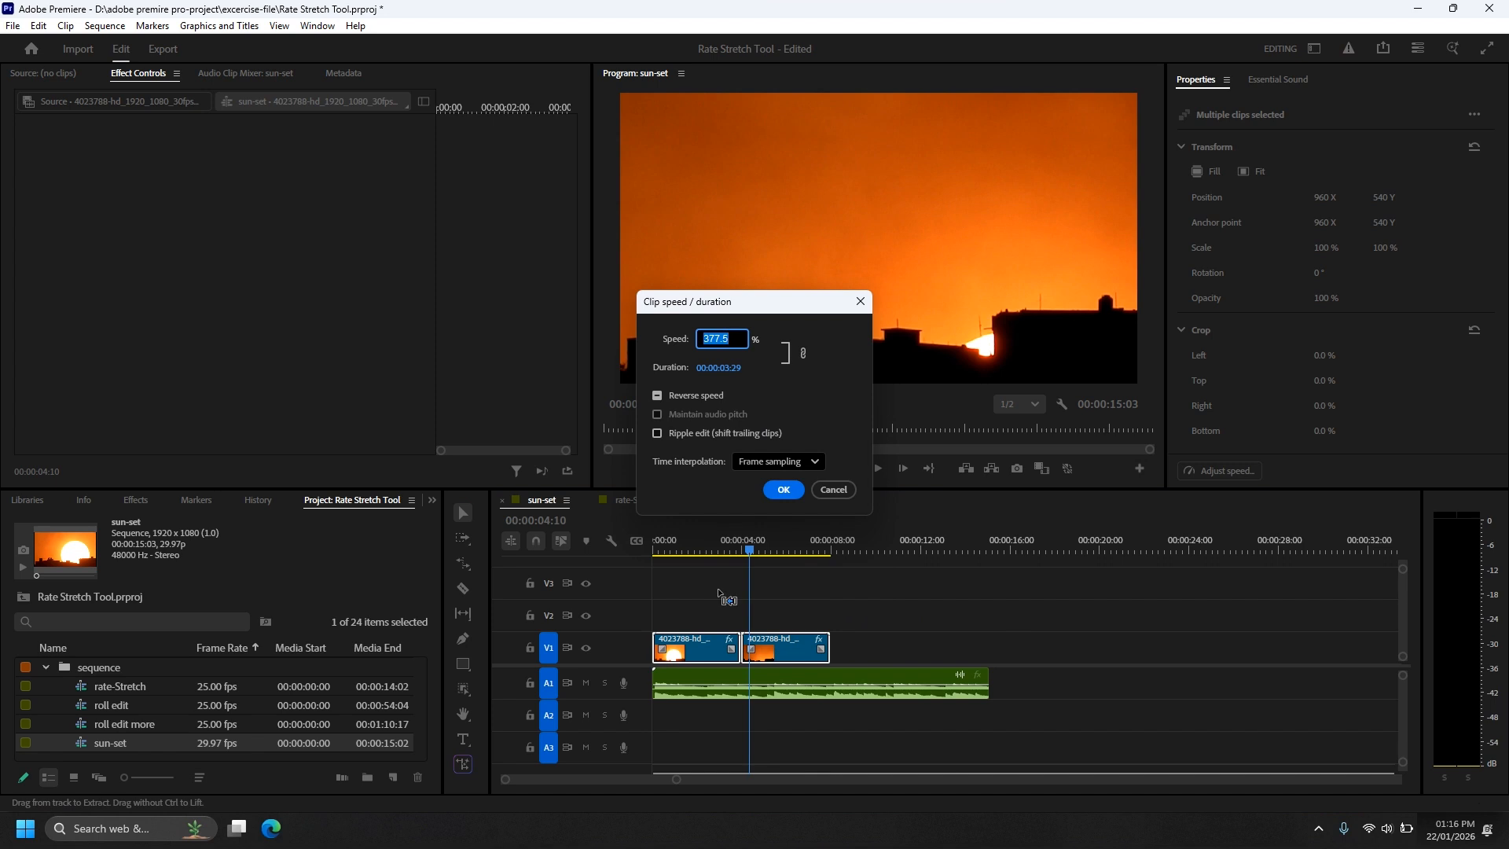
text(4:)
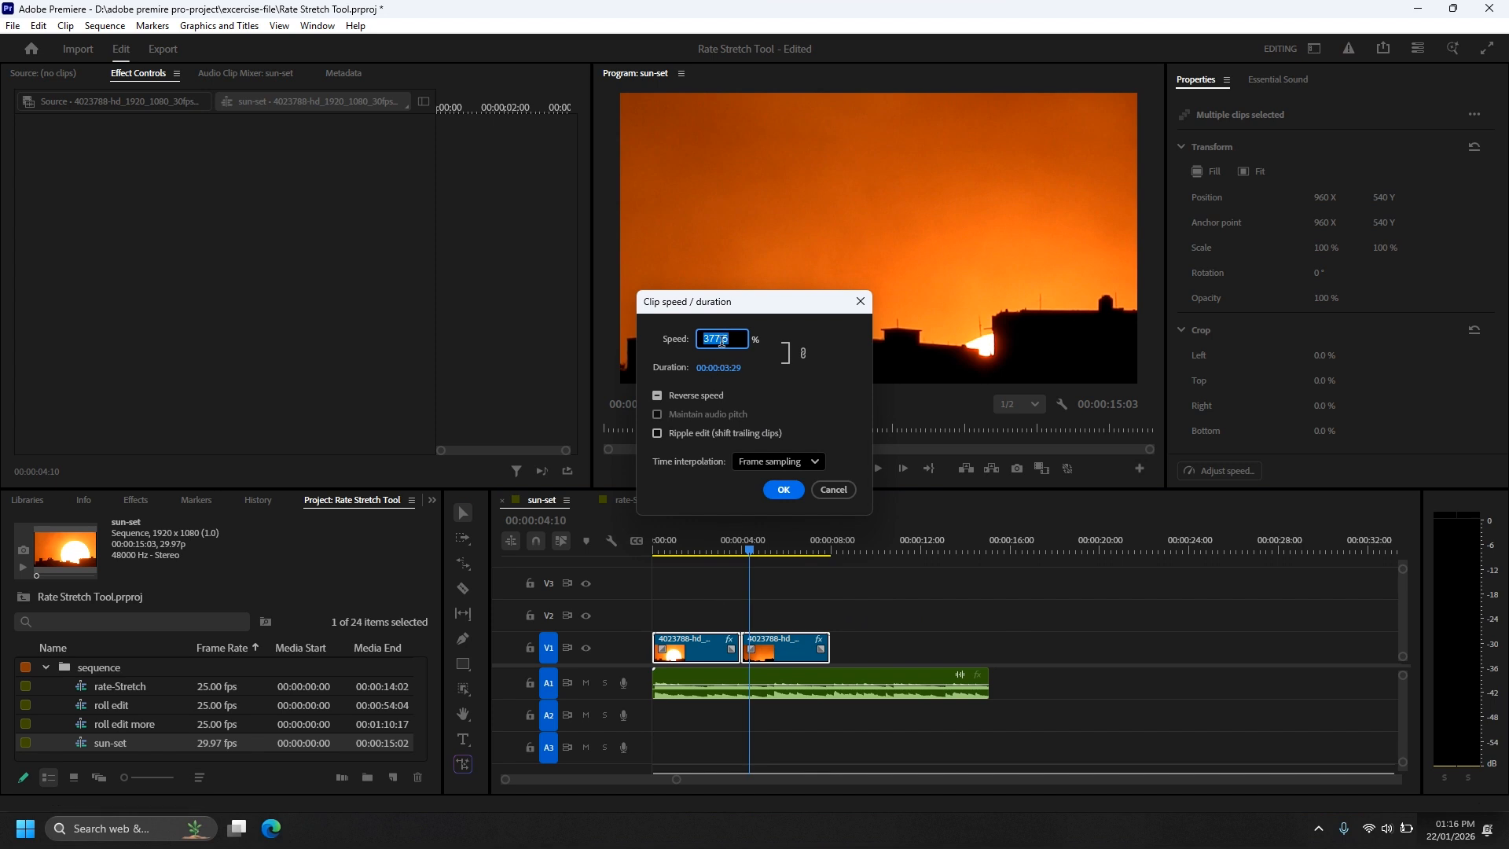
text(10)
click(788, 491)
click(886, 650)
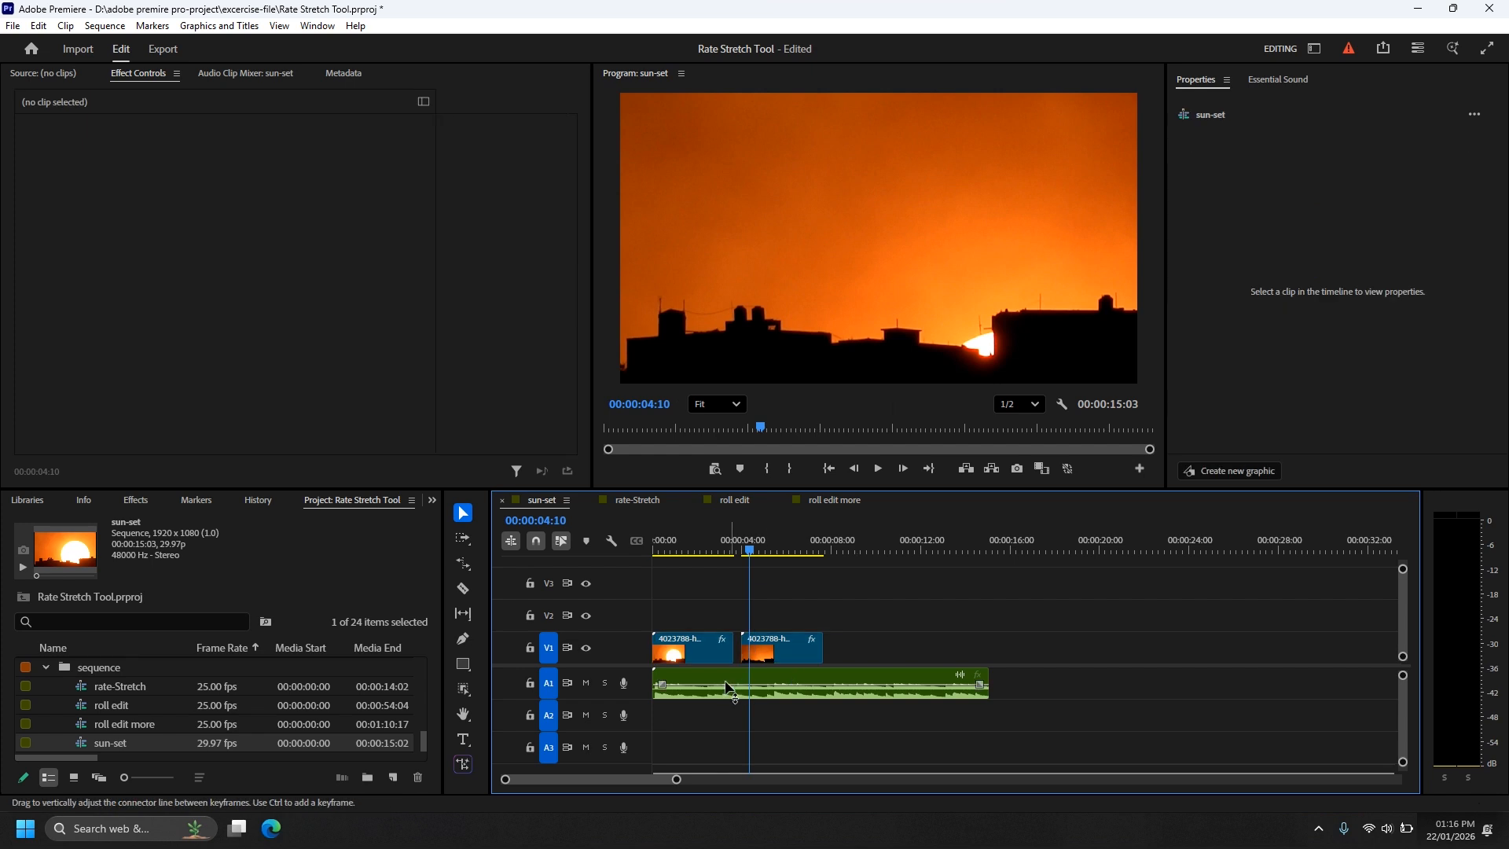
click(724, 547)
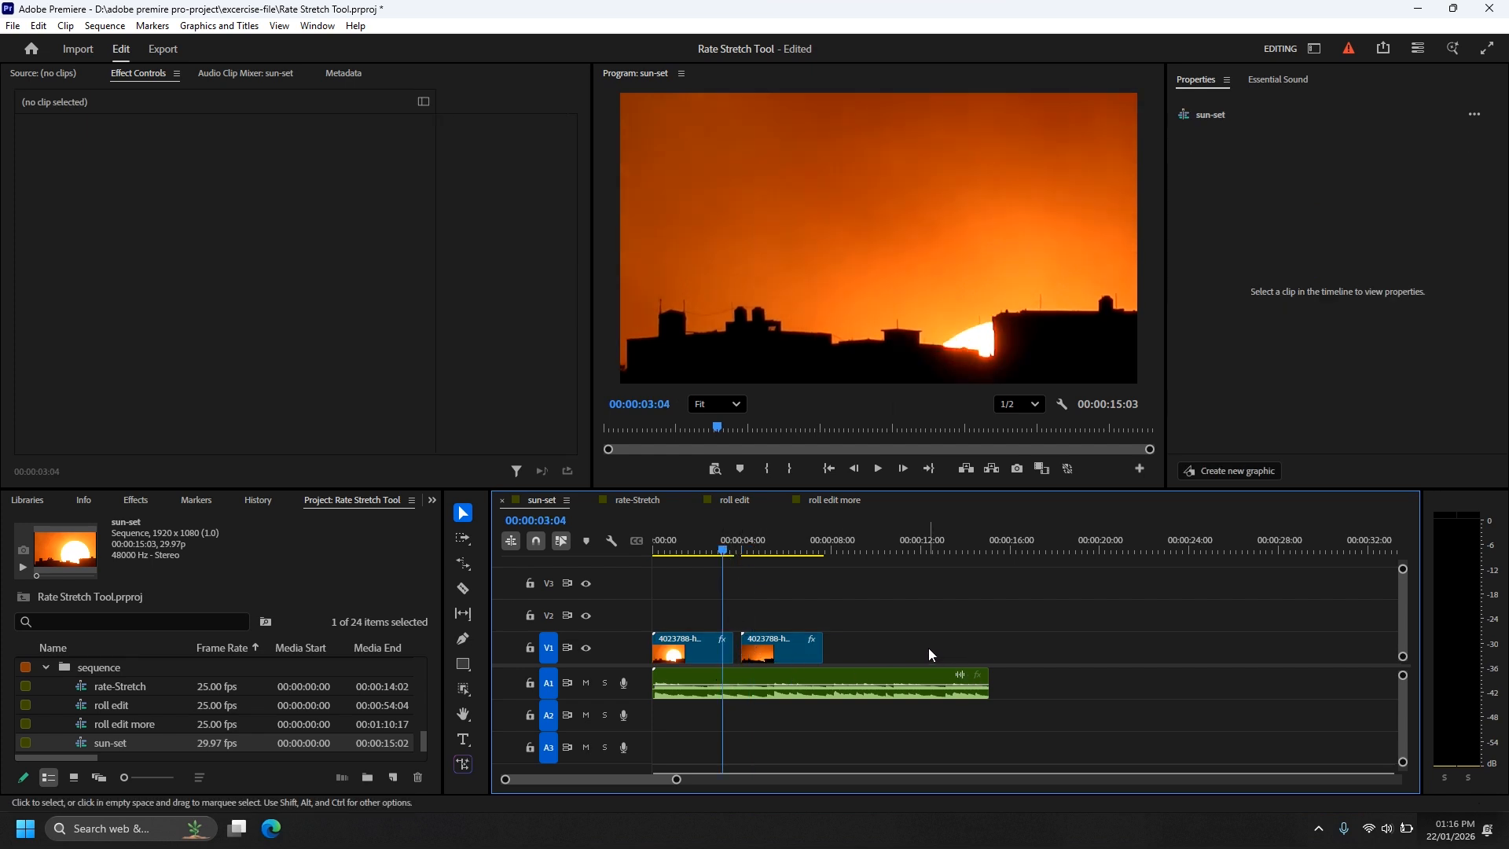
key(ctrl+z)
Step: Set both sunset clips to 410% speed with Ripple edit (shift trailing clips) enabled
drag(884, 649, 737, 600)
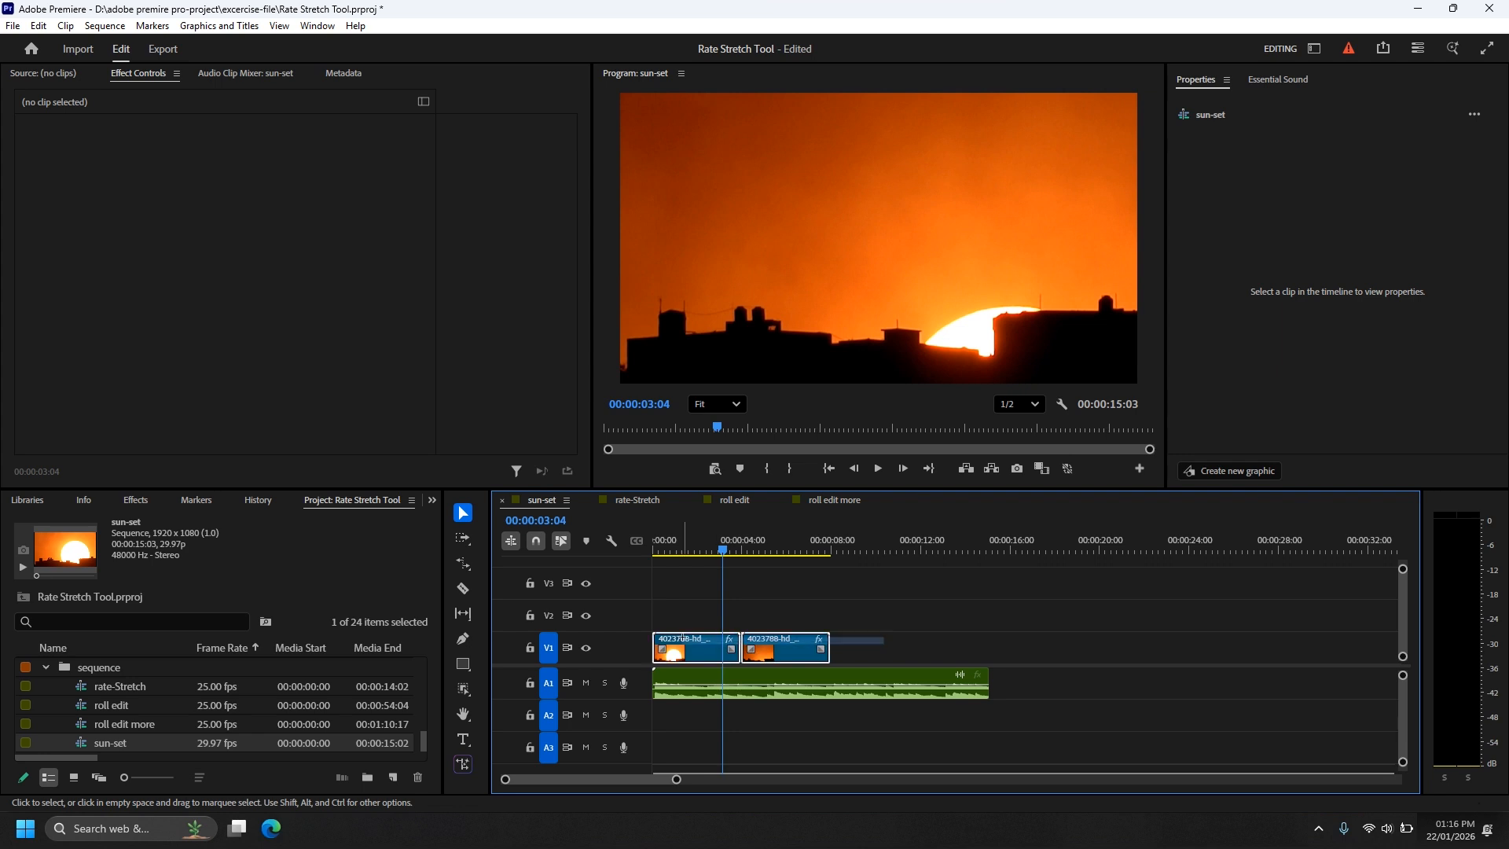
key(ctrl+r)
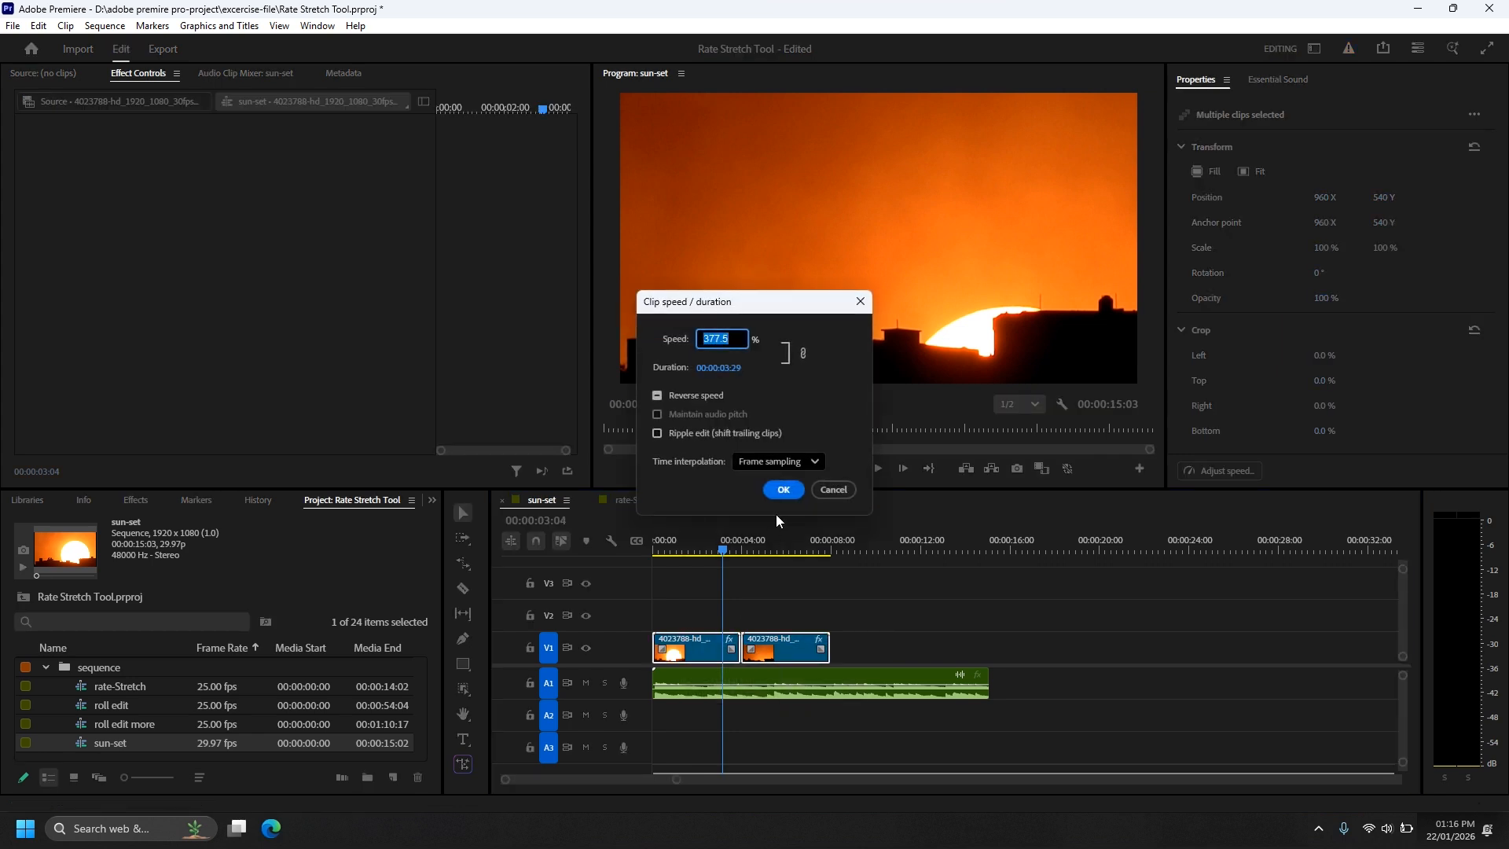
text(410)
click(681, 434)
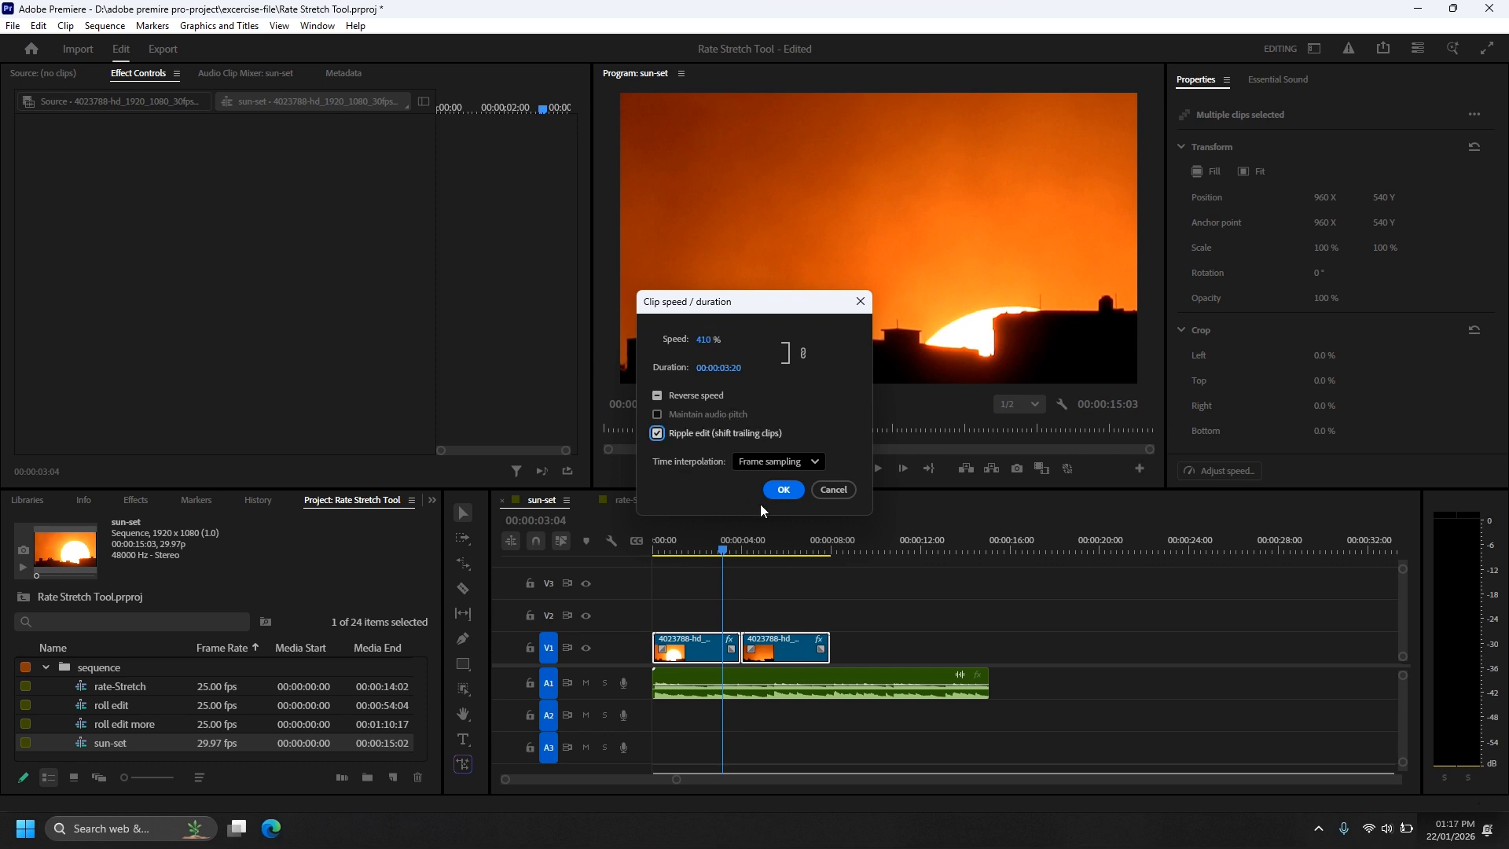
click(782, 490)
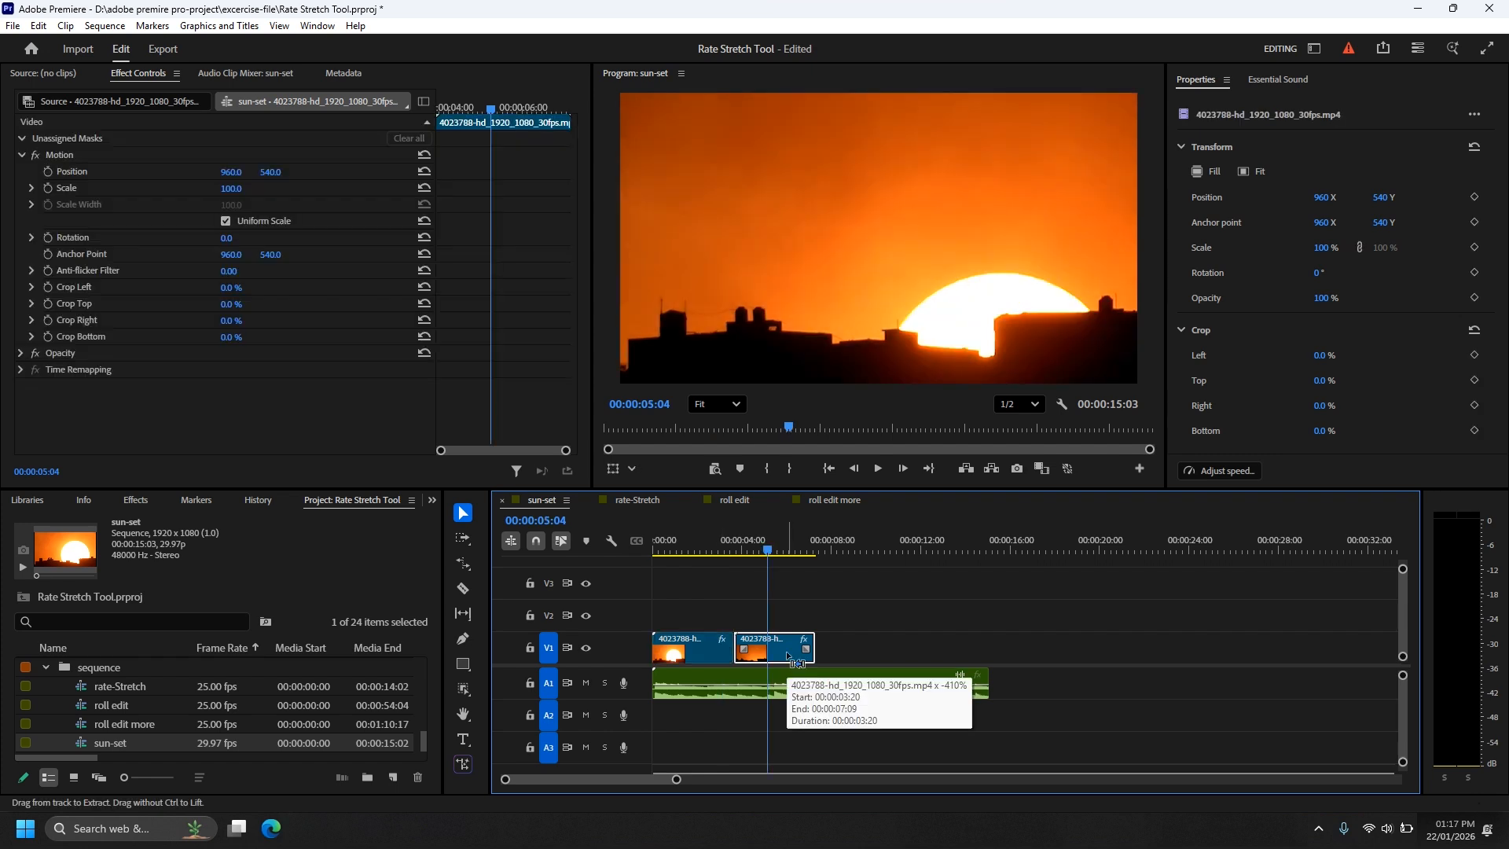
Step: Change the time interpolation of the second, reversed sunset clip to Optical flow
key(ctrl+r)
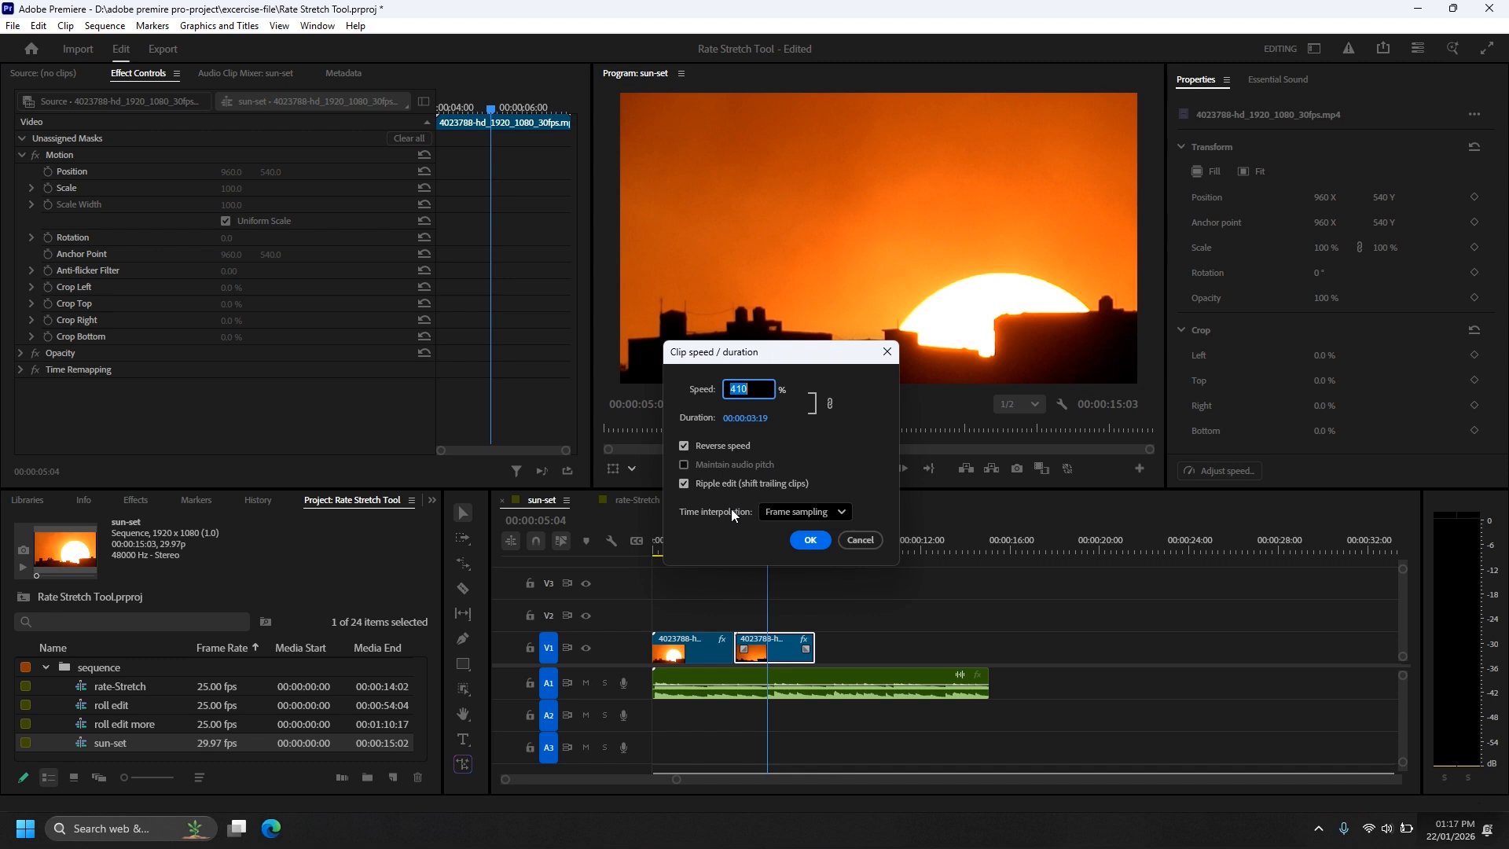
click(809, 512)
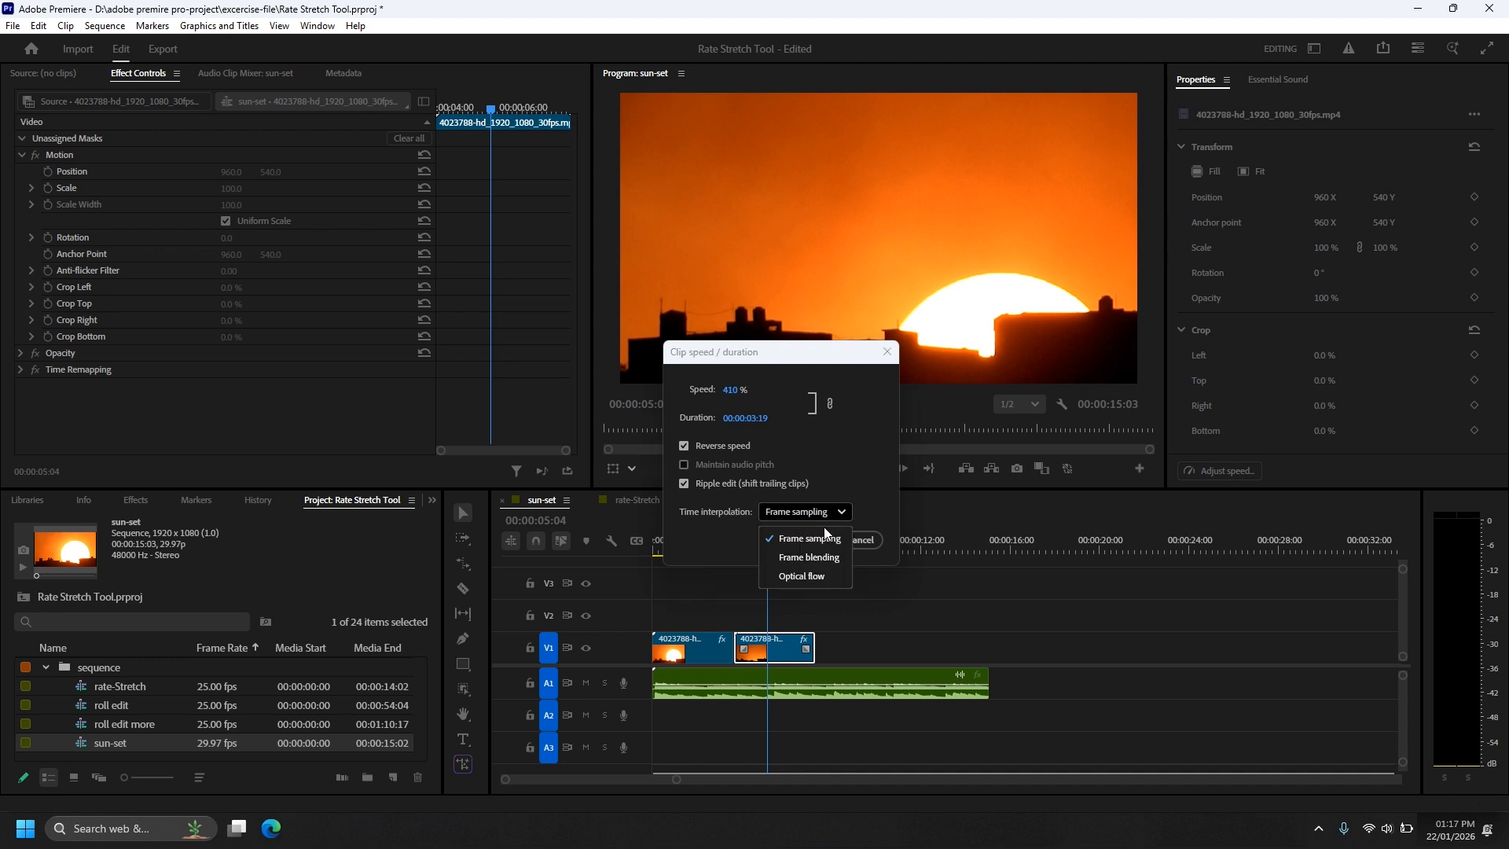
click(813, 578)
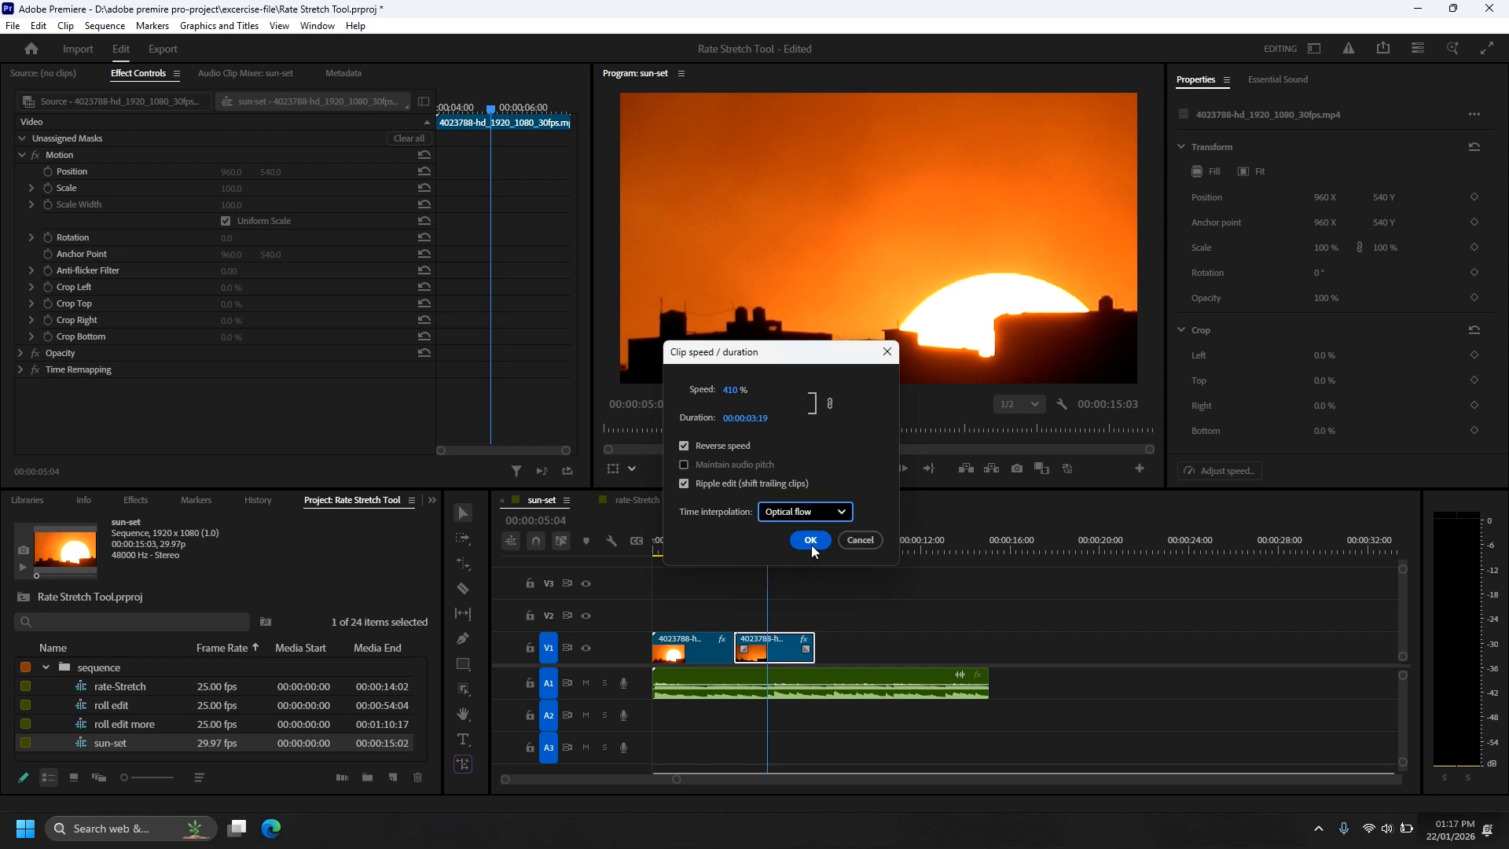
click(810, 542)
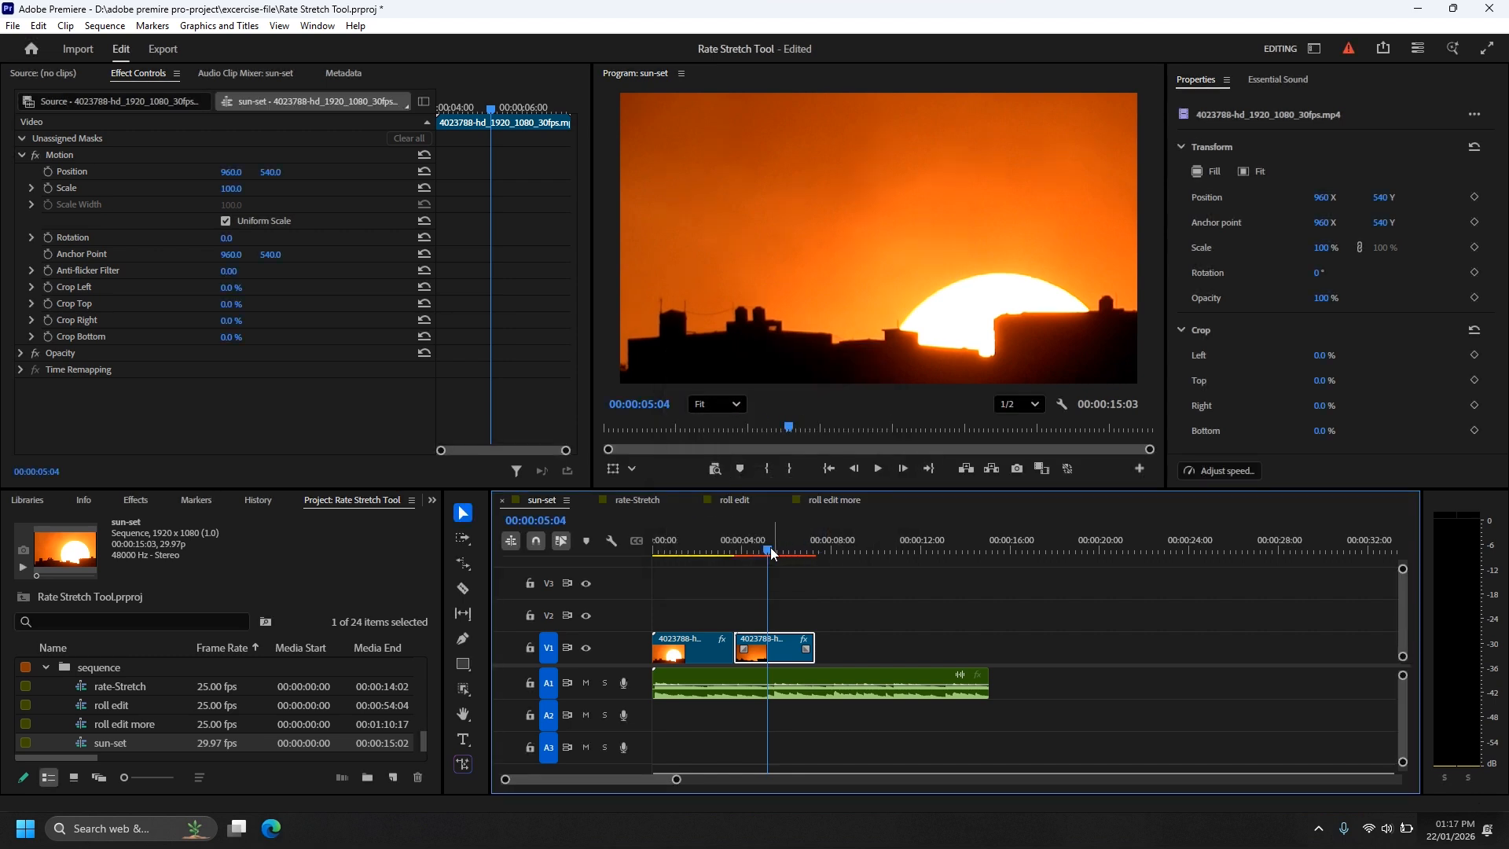
Step: Play the reversed sunset clip from its start to check the motion with the new interpolation
drag(766, 548, 734, 552)
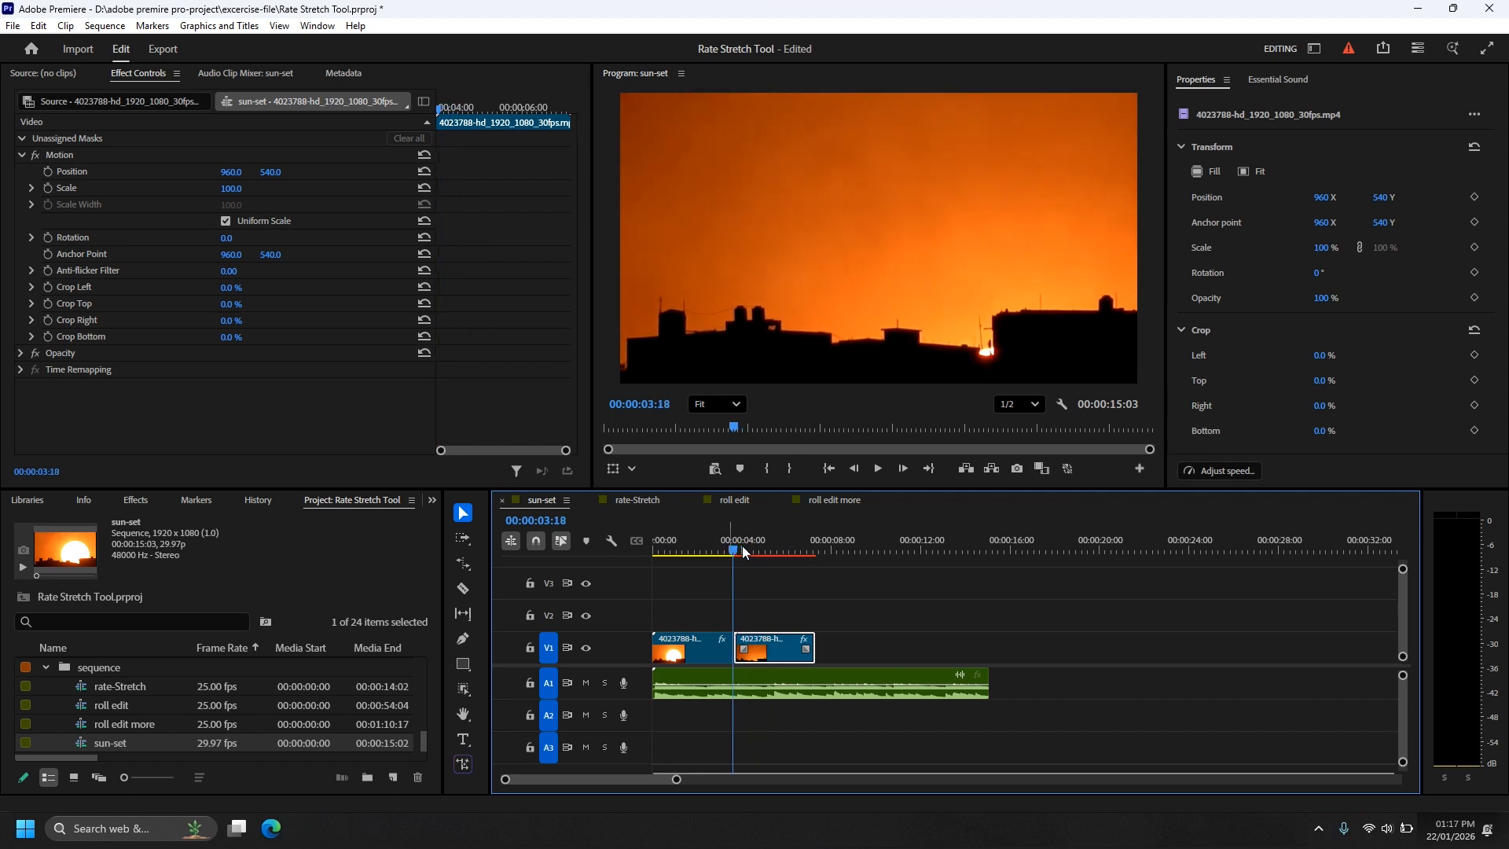
key(space)
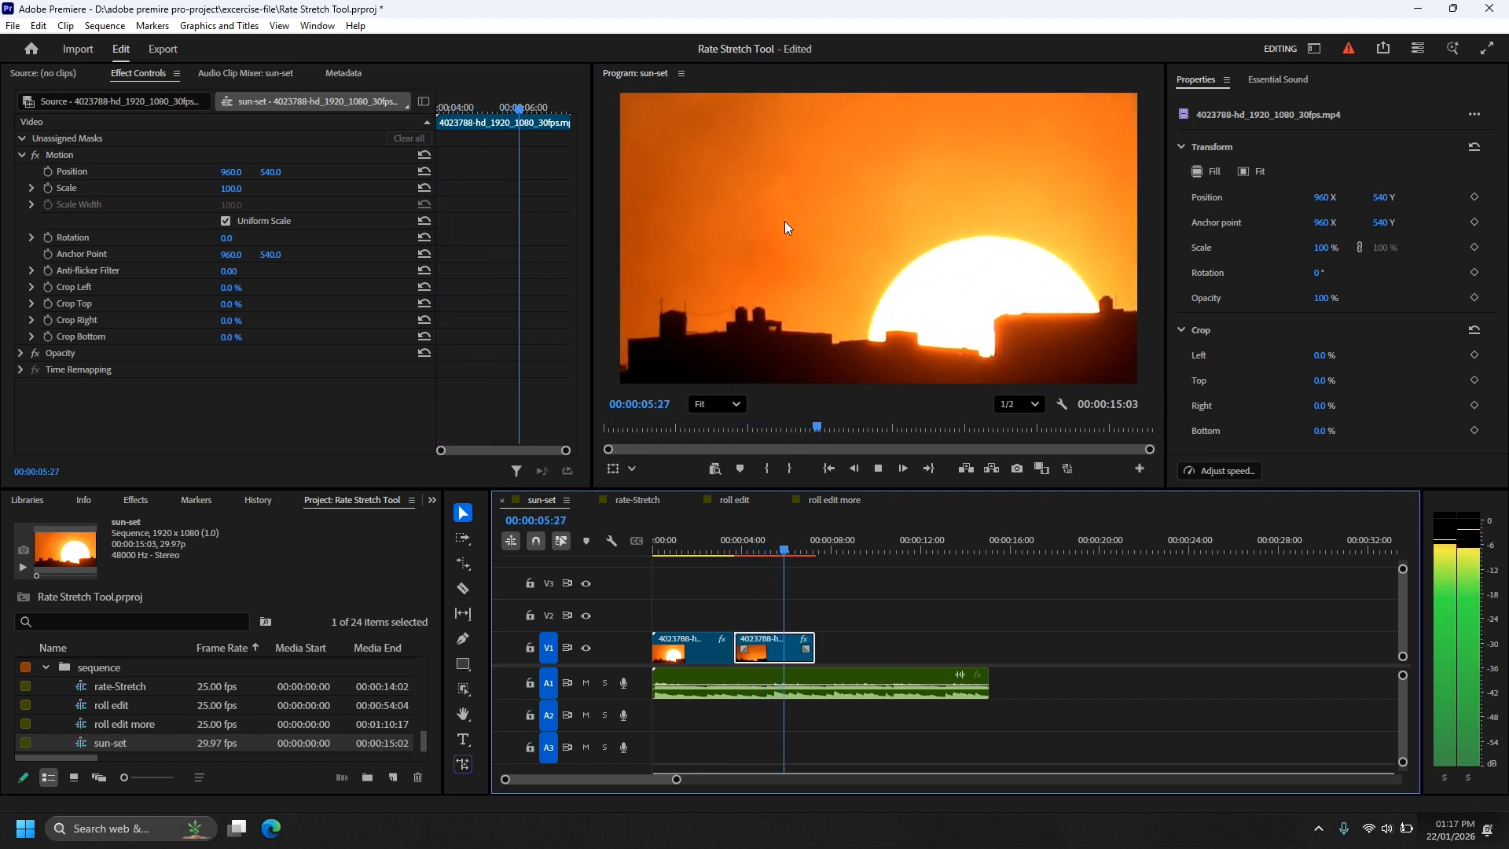
key(space)
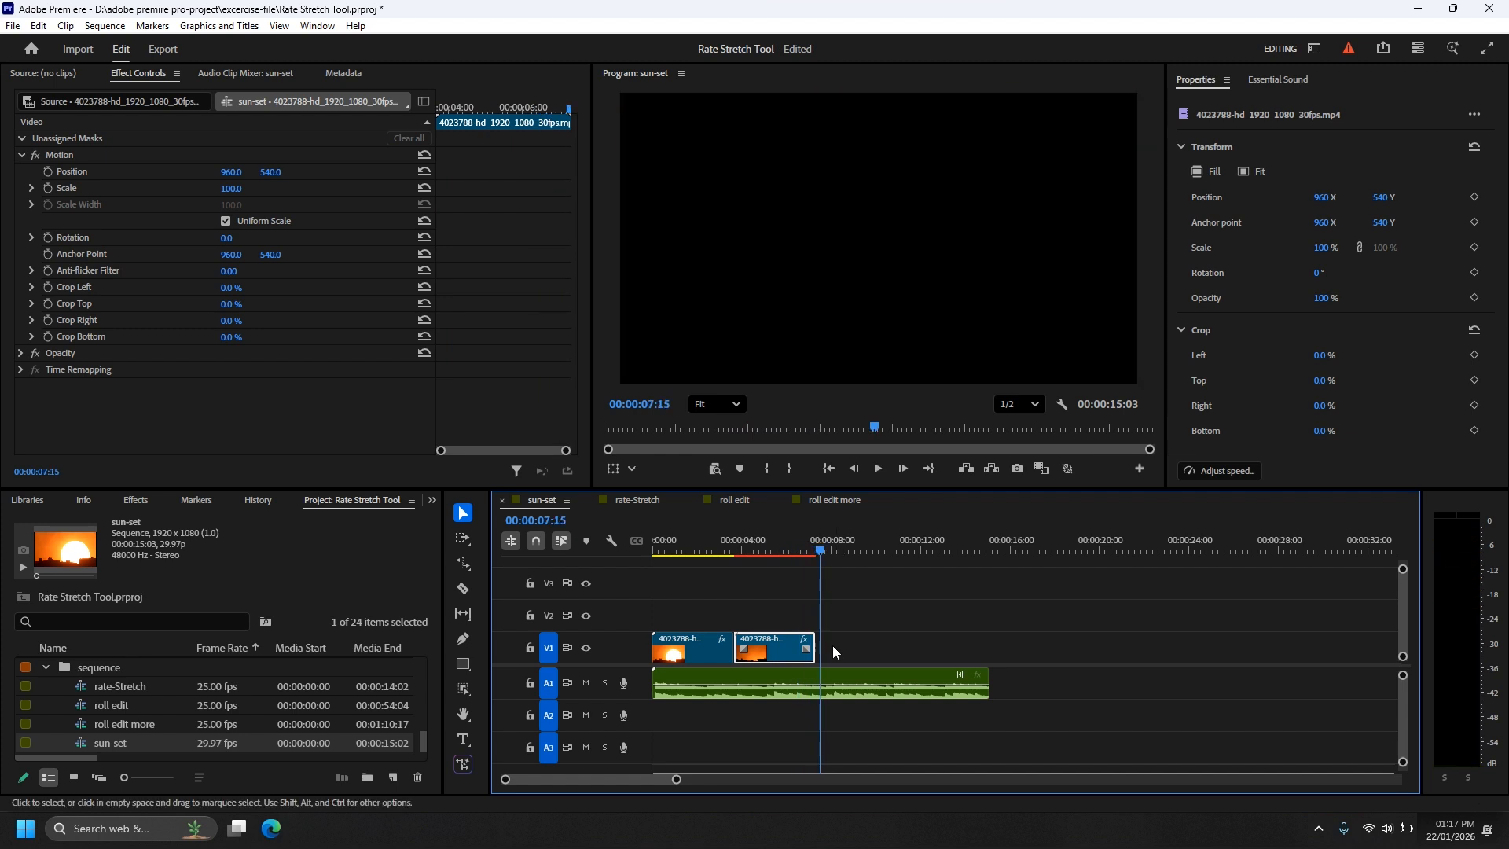